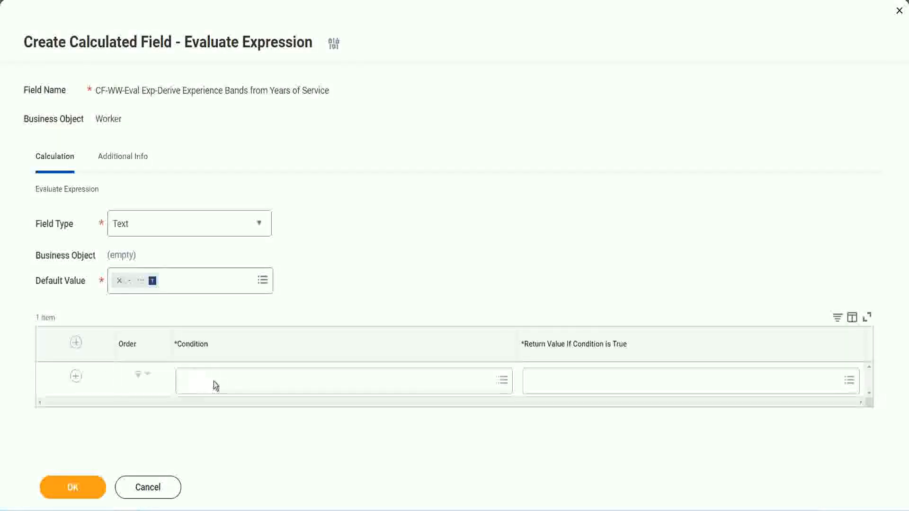
Switch to the Notepad++ notes and copy the Field 1 name, CF-WW-TF-Length of Service between 0 and 7 years.
{"action": "left_click", "coordinate": [214, 382]}
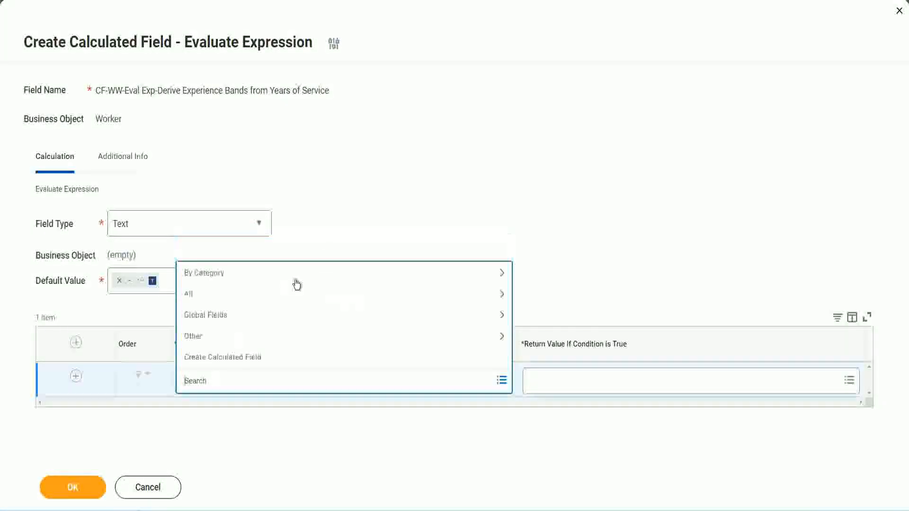
{"action": "left_click", "coordinate": [347, 215]}
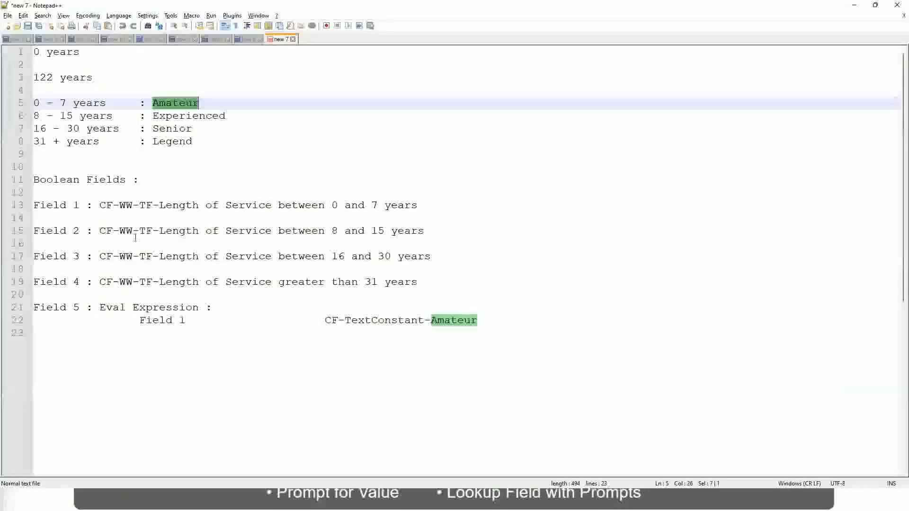
{"action": "double_click", "coordinate": [103, 205]}
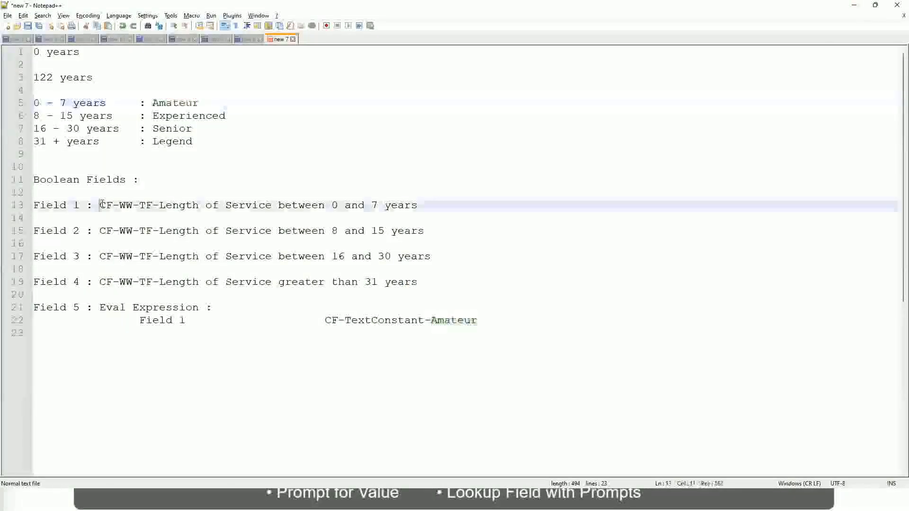
{"action": "left_click_drag", "start_coordinate": [157, 206], "coordinate": [418, 209]}
{"action": "key", "text": "ctrl+c"}
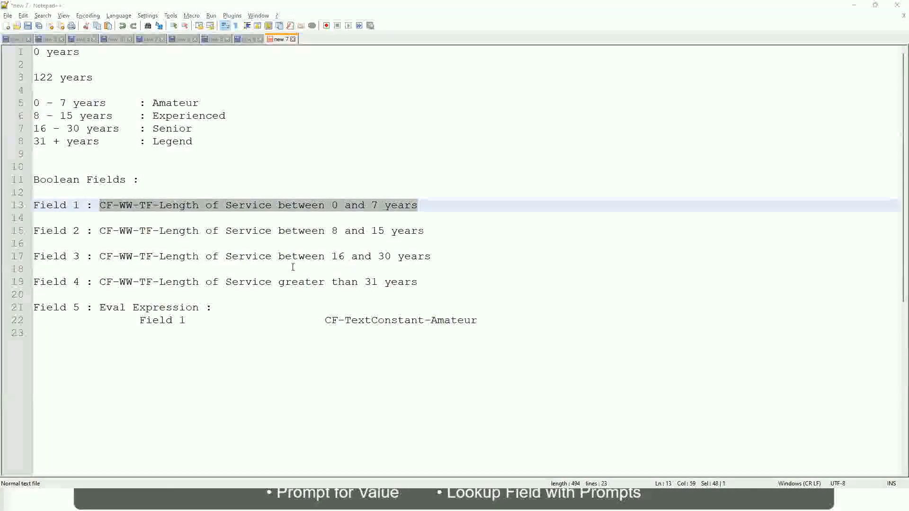
Back in Workday, set the first row's condition to CF-WW-TF-Length of Service between 0 and 7 years.
{"action": "key", "text": "alt+Tab"}
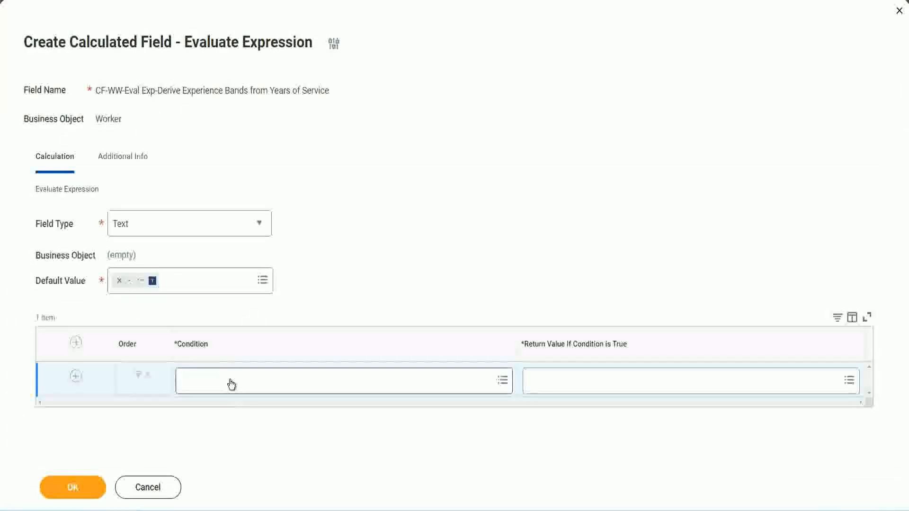
{"action": "left_click", "coordinate": [232, 385]}
{"action": "key", "text": "ctrl+v"}
{"action": "key", "text": "Return"}
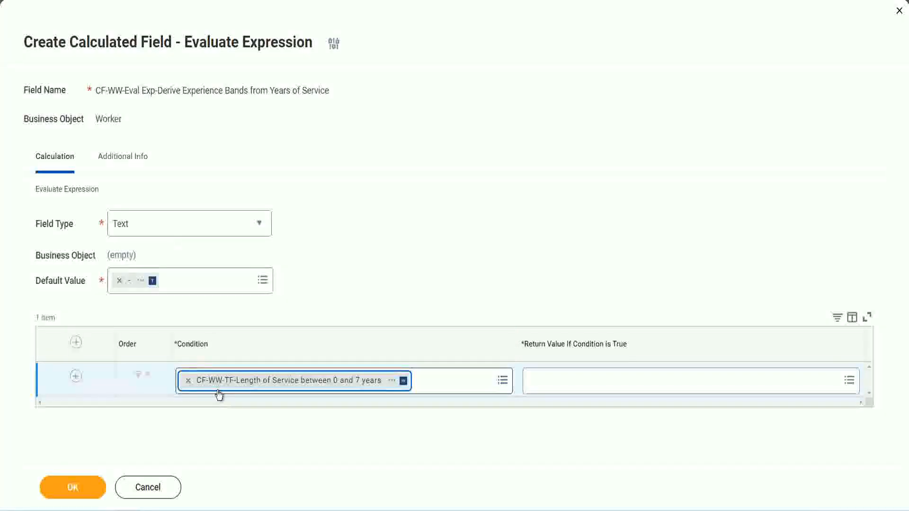
{"action": "left_click", "coordinate": [421, 263]}
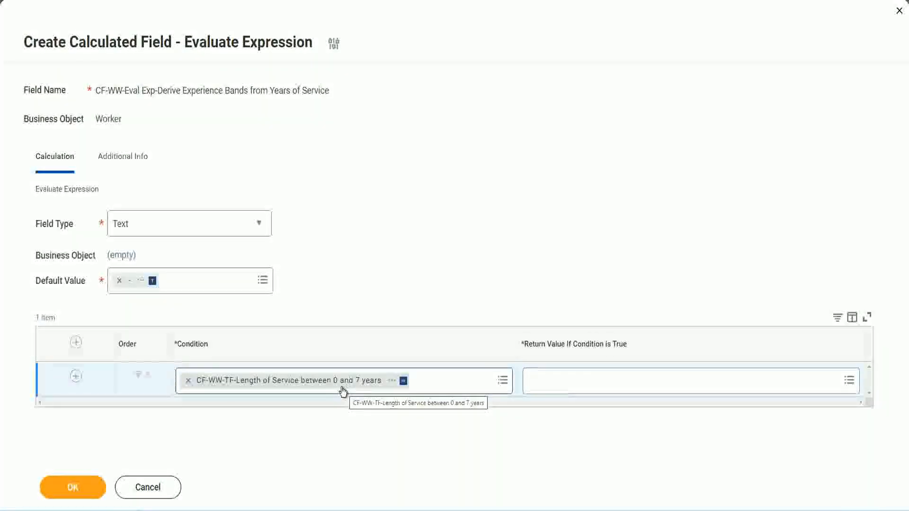
{"action": "left_click", "coordinate": [591, 388]}
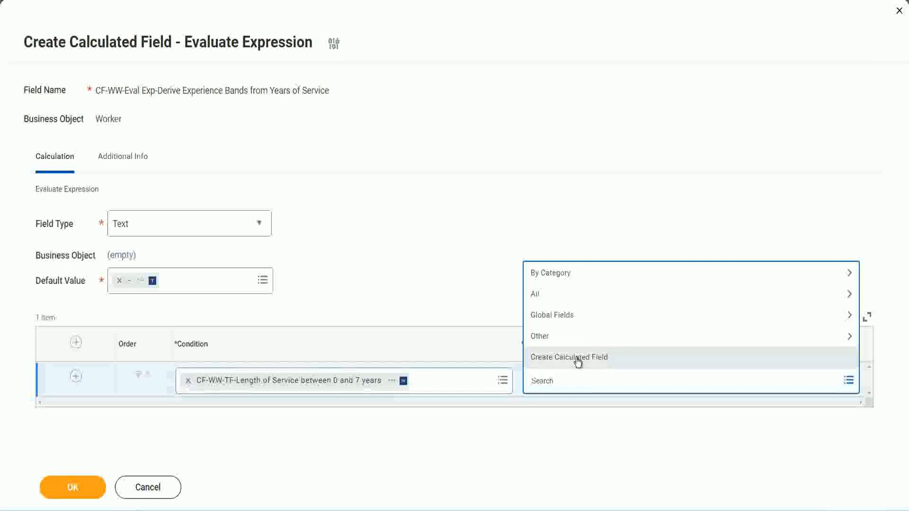
{"action": "left_click", "coordinate": [526, 232]}
{"action": "left_click", "coordinate": [547, 384]}
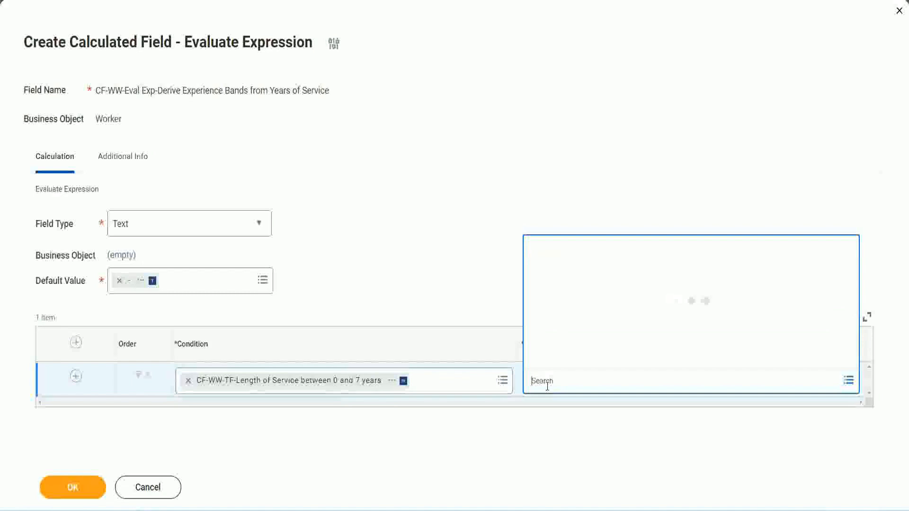
{"action": "type", "text": "Amaterue"}
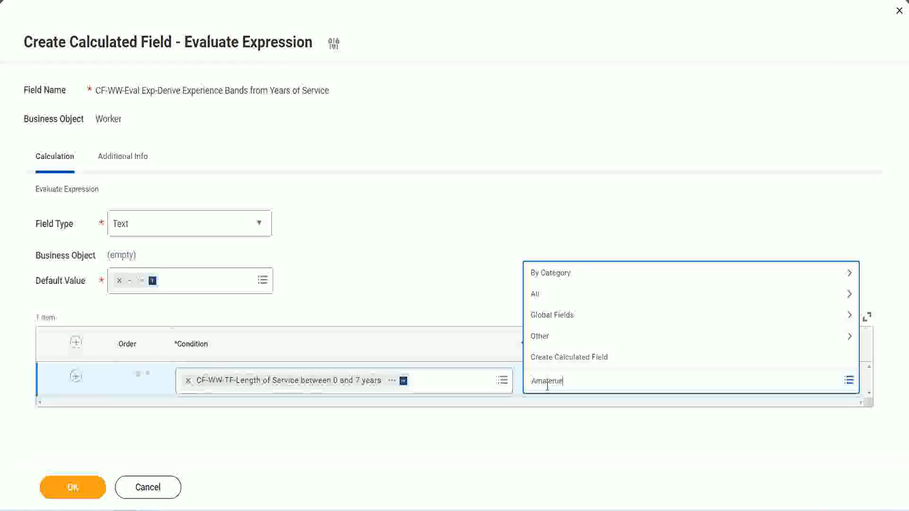
{"action": "left_click", "coordinate": [459, 274]}
{"action": "left_click", "coordinate": [573, 390]}
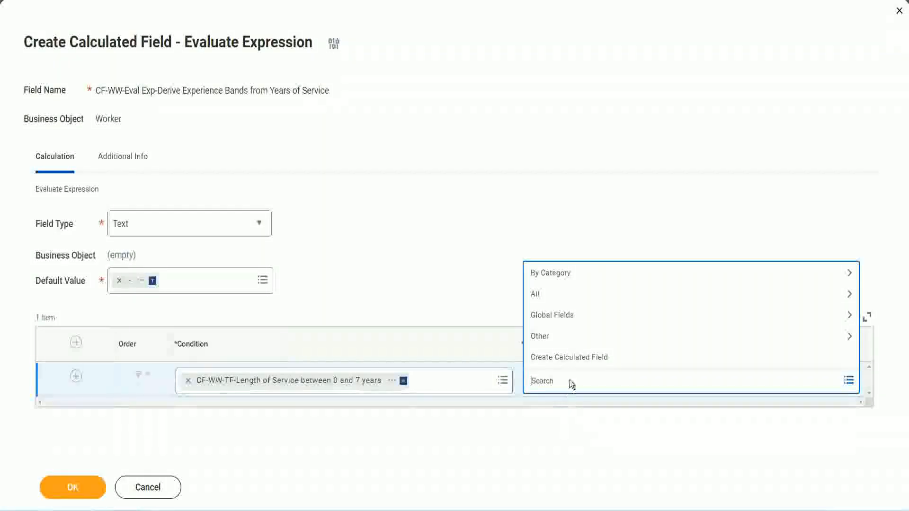
{"action": "left_click", "coordinate": [458, 275]}
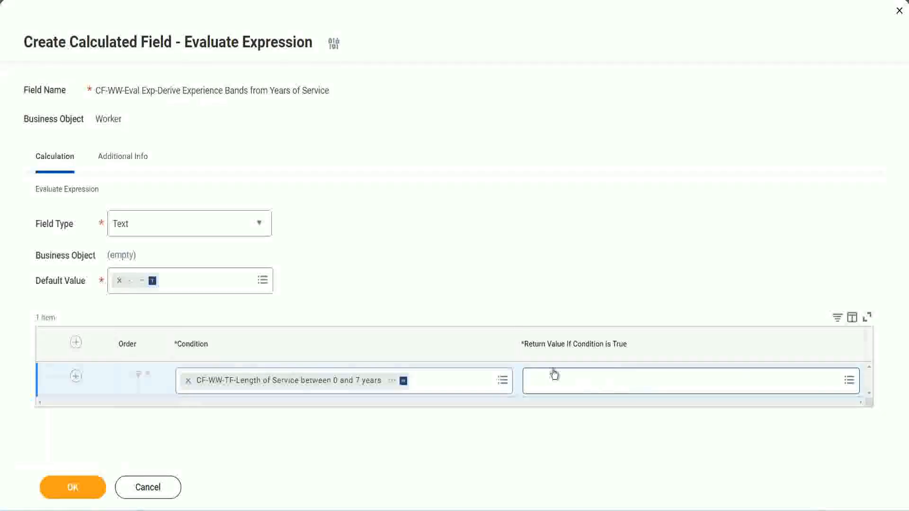
Start creating a new calculated field for the first row's return value and name it CF-WW-TC-Amateur.
{"action": "left_click", "coordinate": [589, 381]}
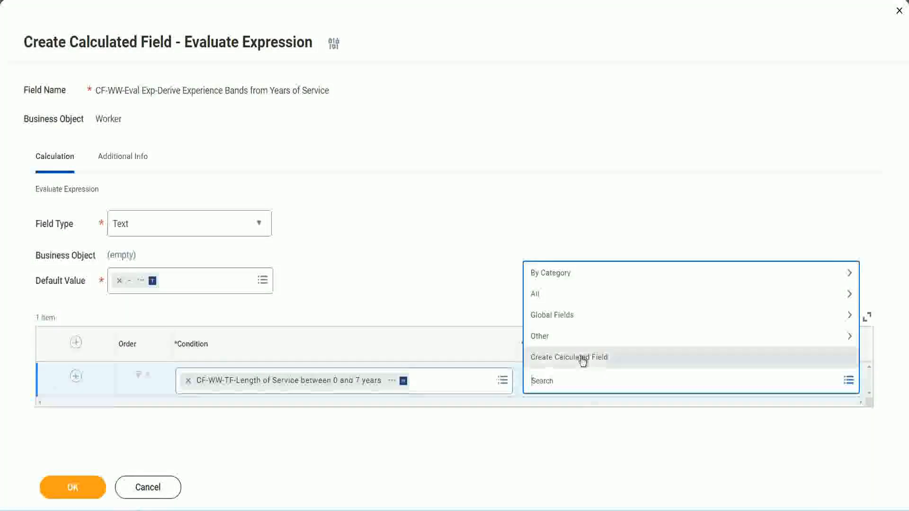
{"action": "left_click", "coordinate": [581, 359]}
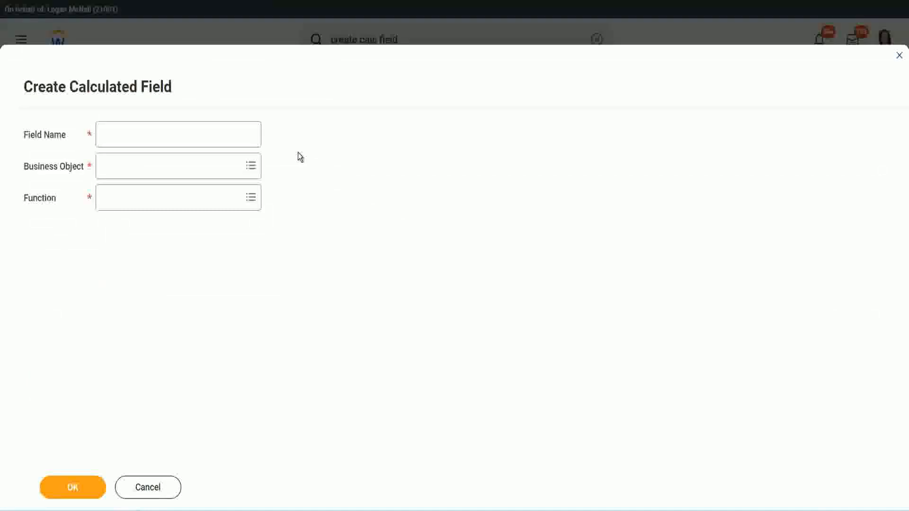
{"action": "left_click", "coordinate": [110, 135]}
{"action": "type", "text": "CF"}
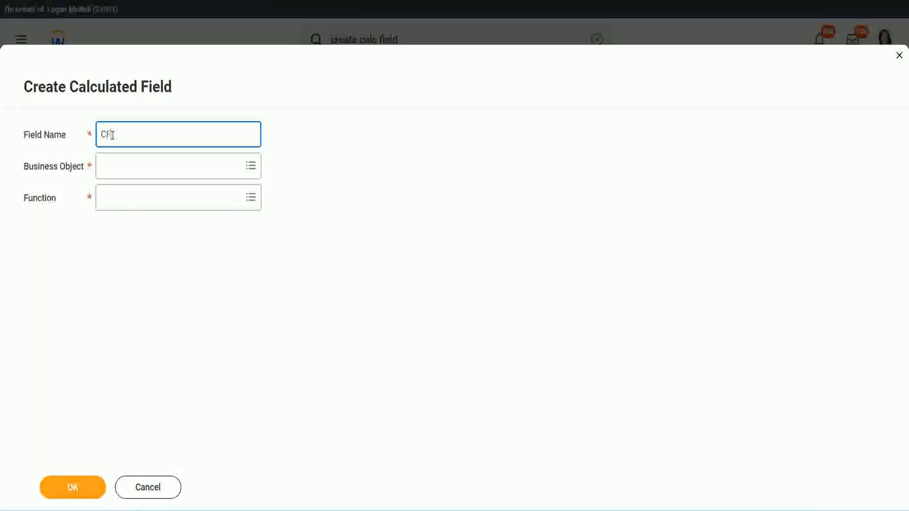
{"action": "type", "text": "_TC"}
{"action": "type", "text": "-Am"}
{"action": "type", "text": "ateur"}
{"action": "left_click", "coordinate": [114, 134]}
{"action": "type", "text": "WW-"}
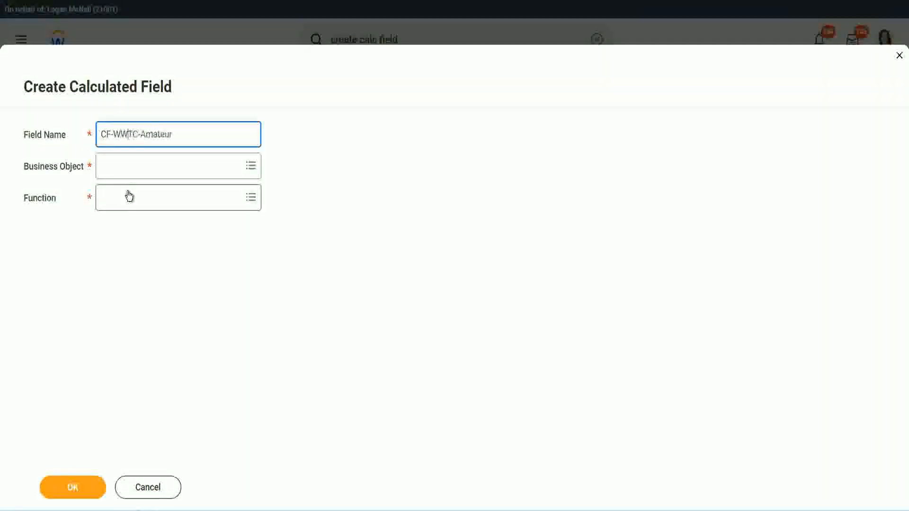
Set the new calculated field's business object to Global.
{"action": "left_click", "coordinate": [129, 168]}
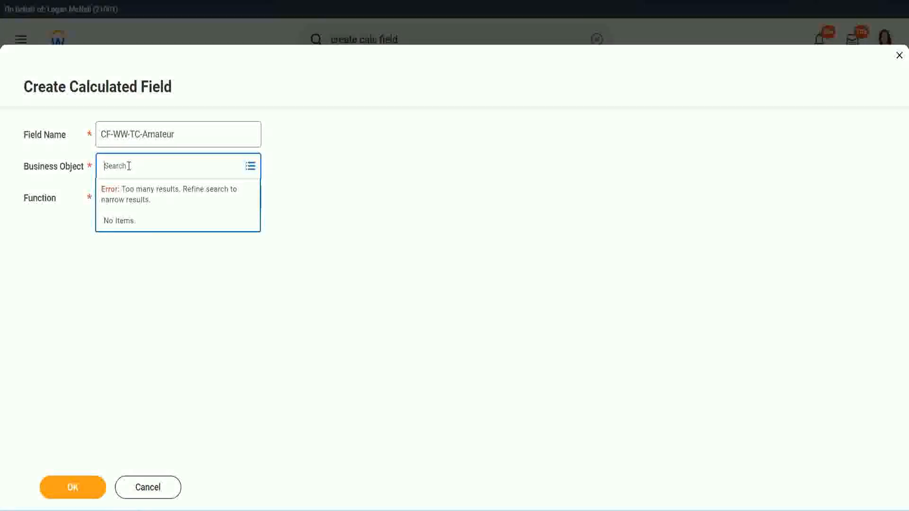
{"action": "type", "text": "worker"}
{"action": "key", "text": "BackSpace"}
{"action": "key", "text": "BackSpace"}
{"action": "key", "text": "BackSpace"}
{"action": "type", "text": "global"}
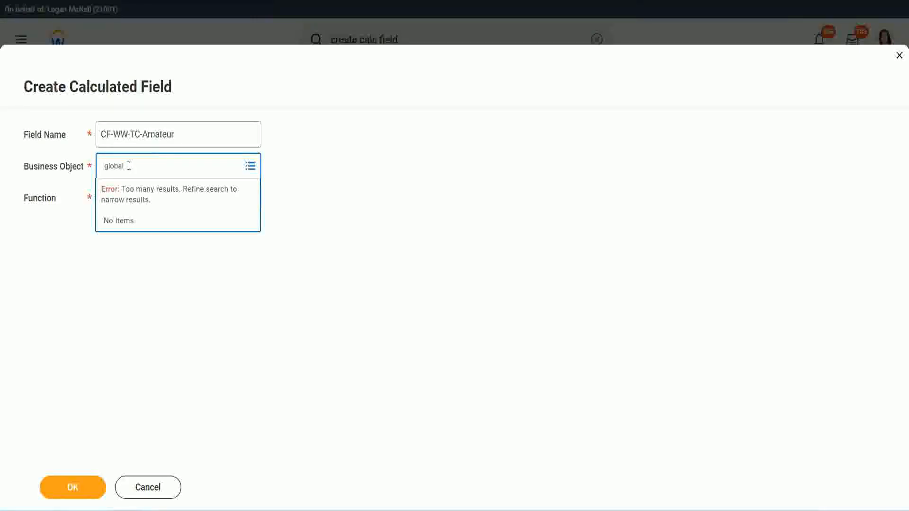
{"action": "key", "text": "Return"}
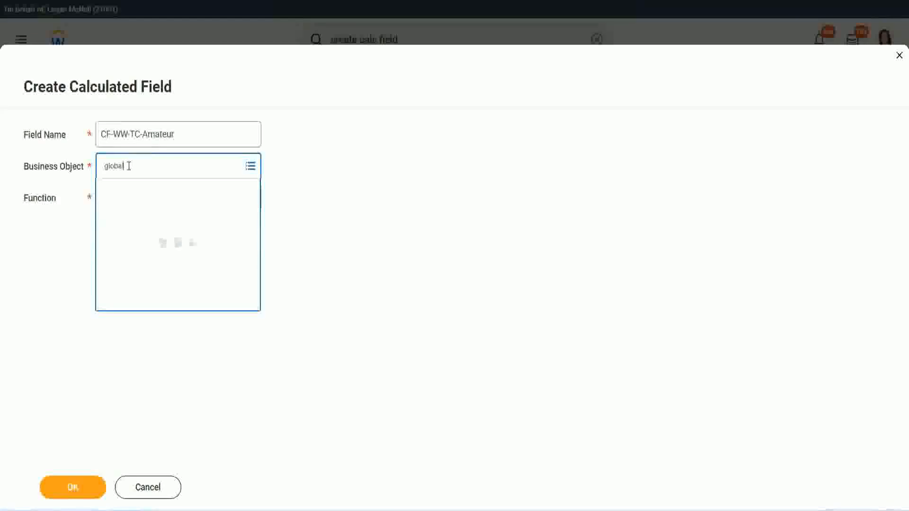
{"action": "left_click", "coordinate": [142, 226]}
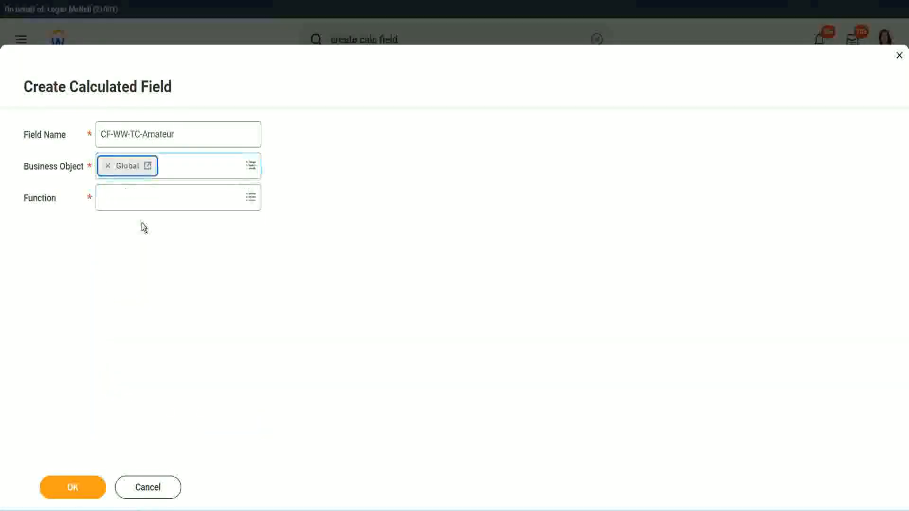
{"action": "left_click_drag", "start_coordinate": [183, 134], "coordinate": [167, 134]}
{"action": "left_click_drag", "start_coordinate": [31, 89], "coordinate": [31, 89]}
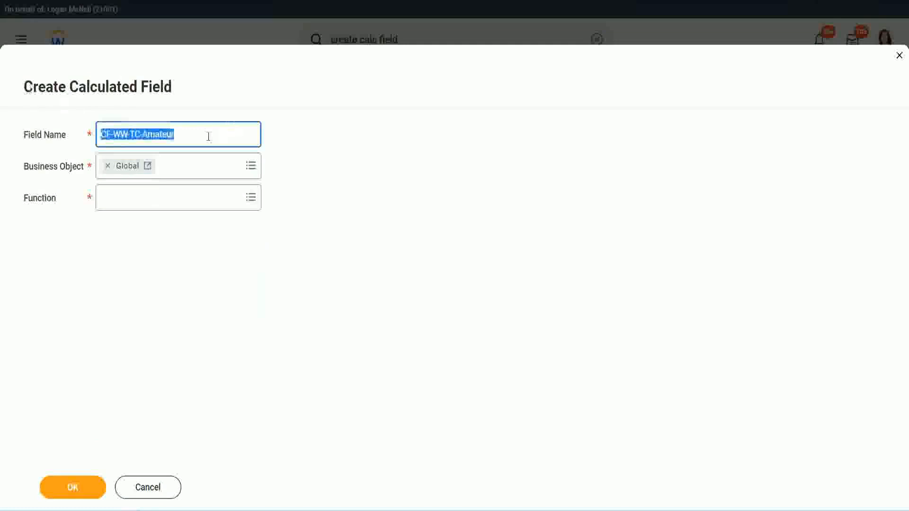
{"action": "left_click", "coordinate": [204, 135]}
{"action": "double_click", "coordinate": [158, 134]}
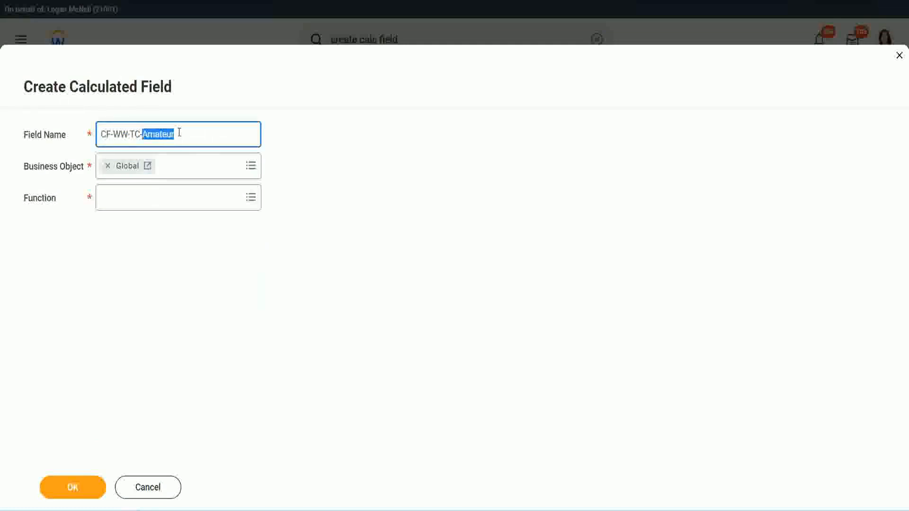
{"action": "left_click", "coordinate": [188, 132]}
{"action": "double_click", "coordinate": [170, 136]}
Set the new field's function to Text Constant and continue to its calculation definition.
{"action": "left_click", "coordinate": [127, 197]}
{"action": "type", "text": "text cons"}
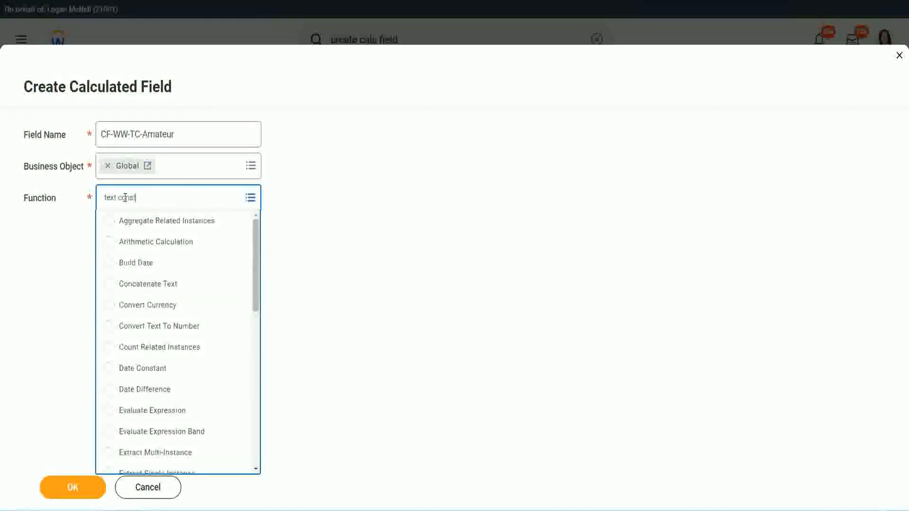
{"action": "type", "text": "t"}
{"action": "key", "text": "Return"}
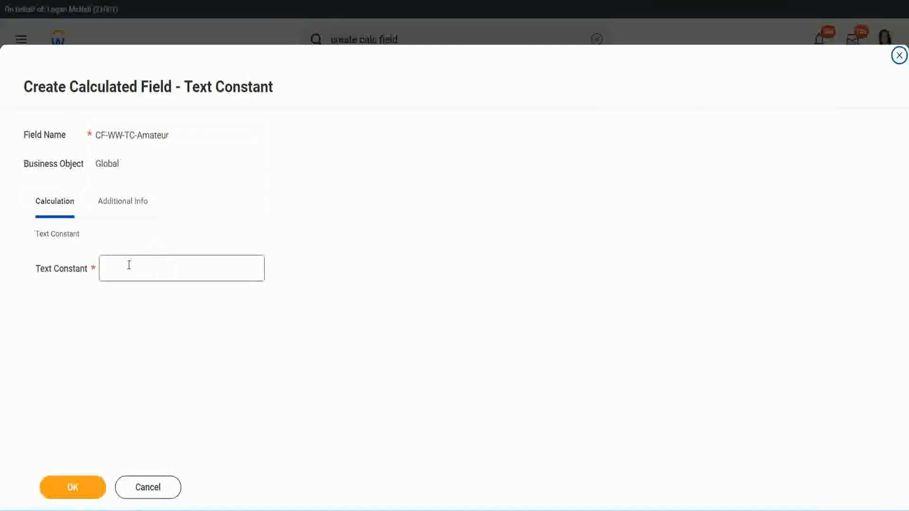
Enter Amateur as the text constant and save the field as the first row's return value.
{"action": "left_click", "coordinate": [149, 267]}
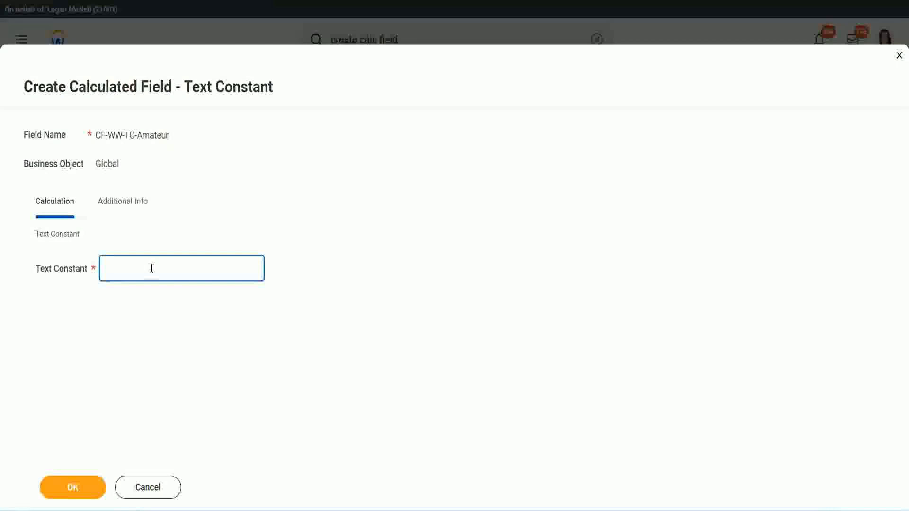
{"action": "type", "text": "Amateur"}
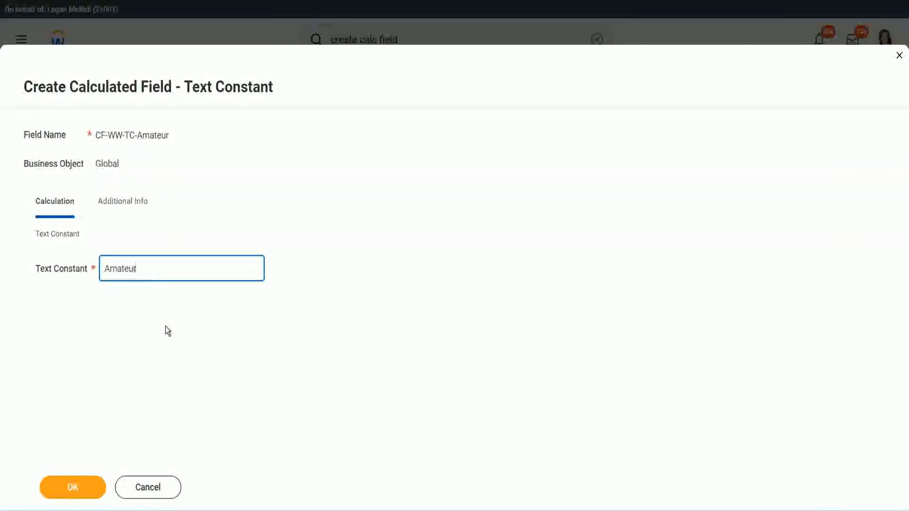
{"action": "left_click", "coordinate": [71, 487]}
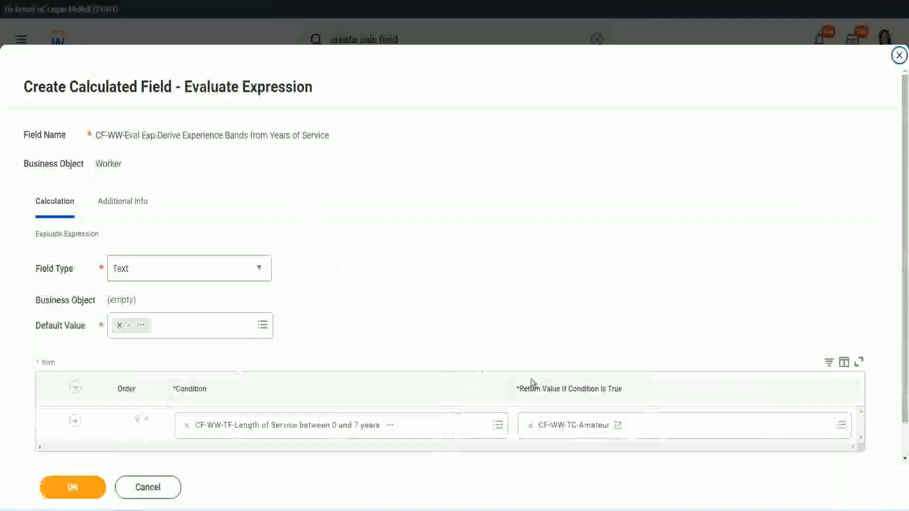
Copy the text of the CF-WW-TC-Amateur return value and add three more rows to the condition table.
{"action": "right_click", "coordinate": [564, 428]}
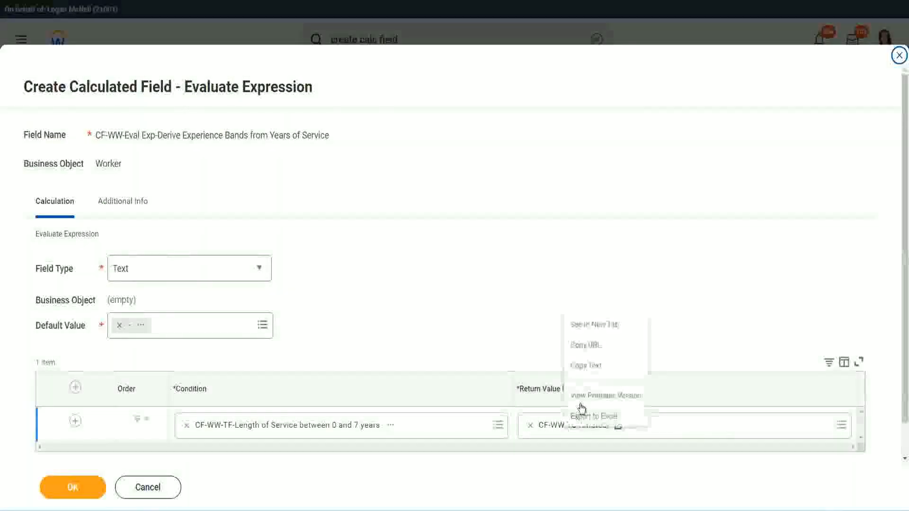
{"action": "left_click", "coordinate": [594, 367]}
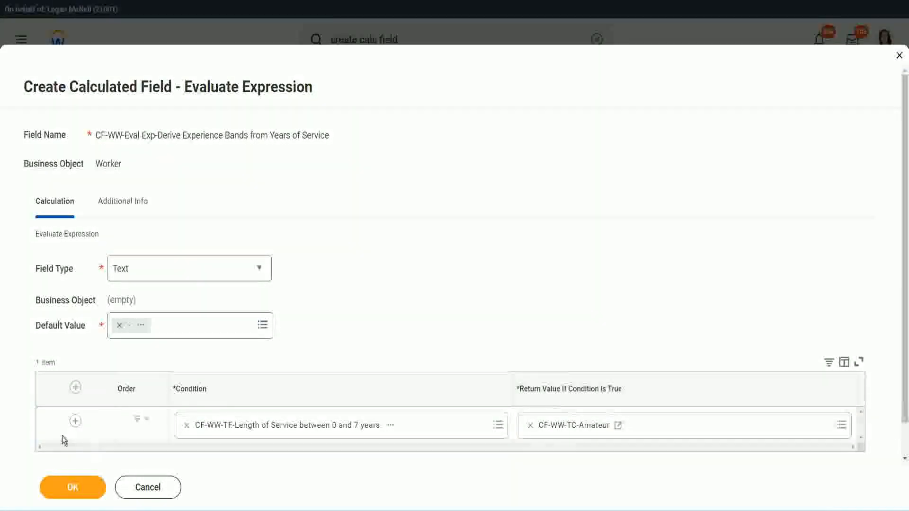
{"action": "left_click", "coordinate": [75, 424]}
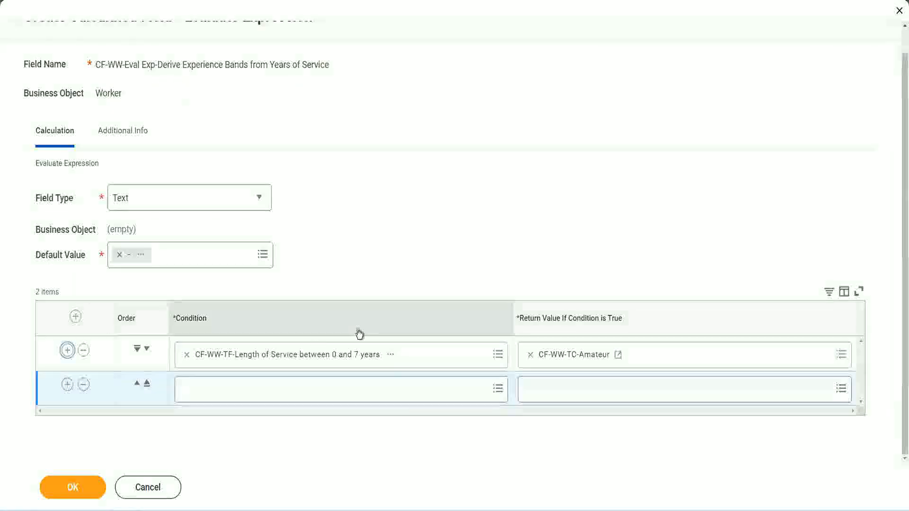
{"action": "left_click", "coordinate": [68, 385]}
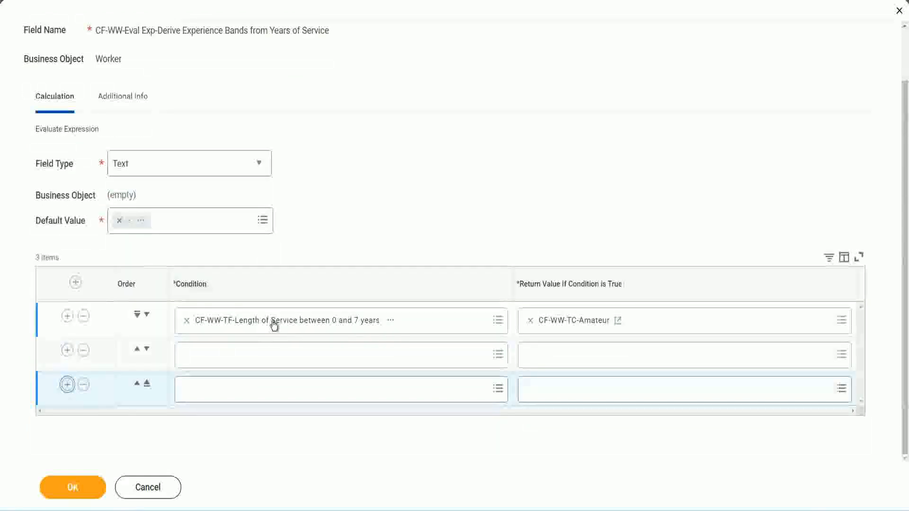
Search for cf-ww-tf and set the second row's condition to CF-WW-TF-Length of Service between 8 and 15 years.
{"action": "left_click", "coordinate": [223, 358]}
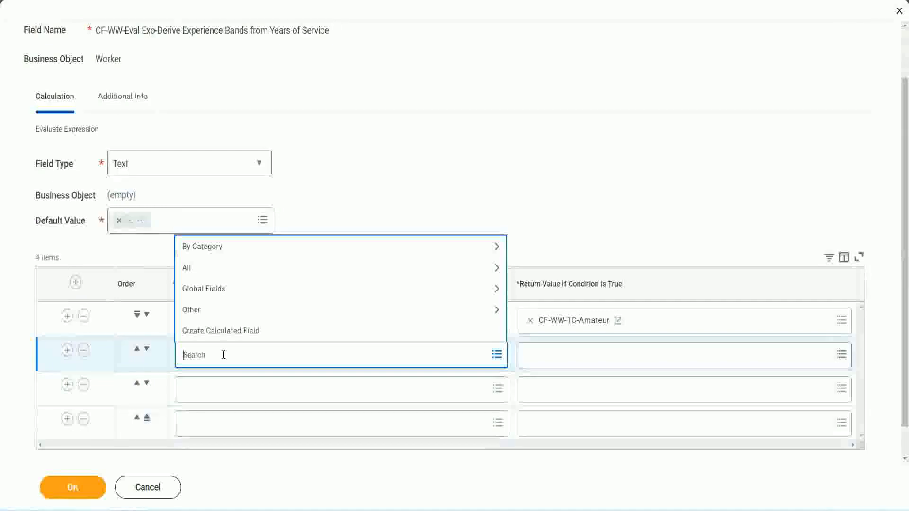
{"action": "type", "text": "cf-ww"}
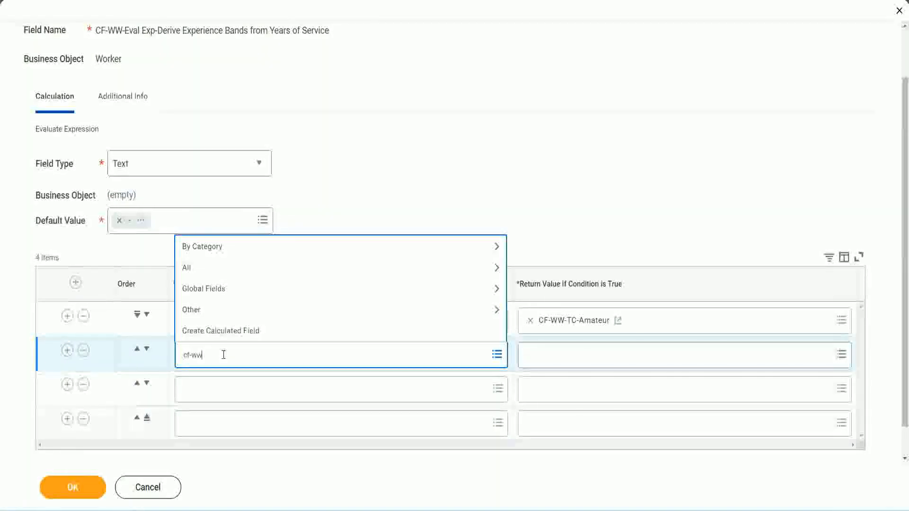
{"action": "type", "text": "-tf"}
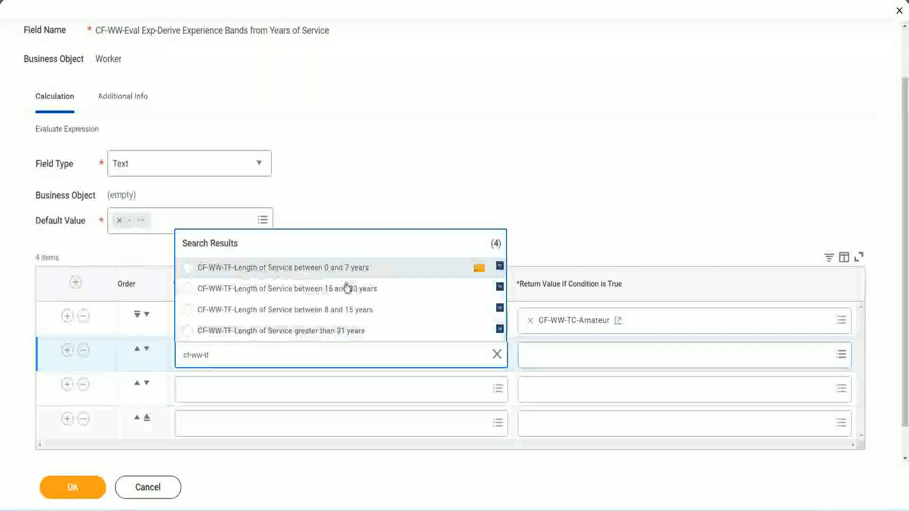
{"action": "left_click", "coordinate": [349, 314]}
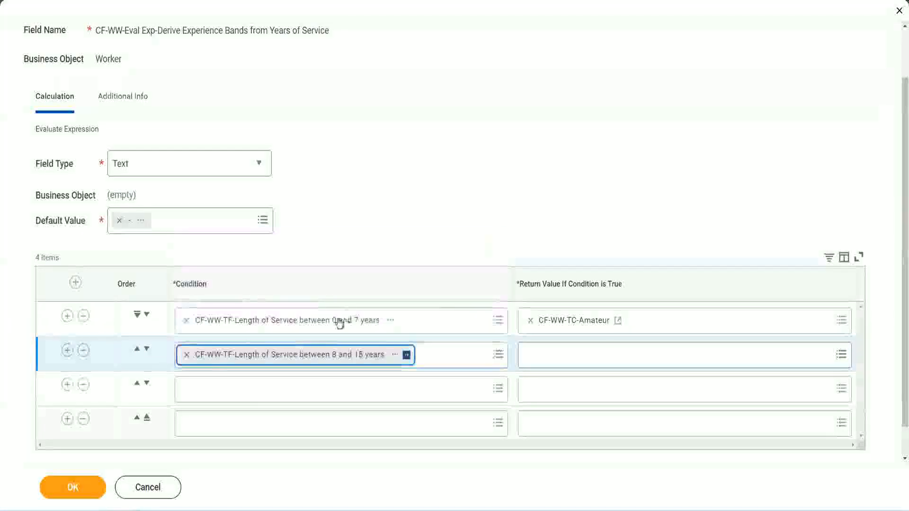
Search for cf-ww-tf and set the third row's condition to CF-WW-TF-Length of Service between 16 and 30 years.
{"action": "left_click", "coordinate": [229, 390]}
{"action": "type", "text": "cf"}
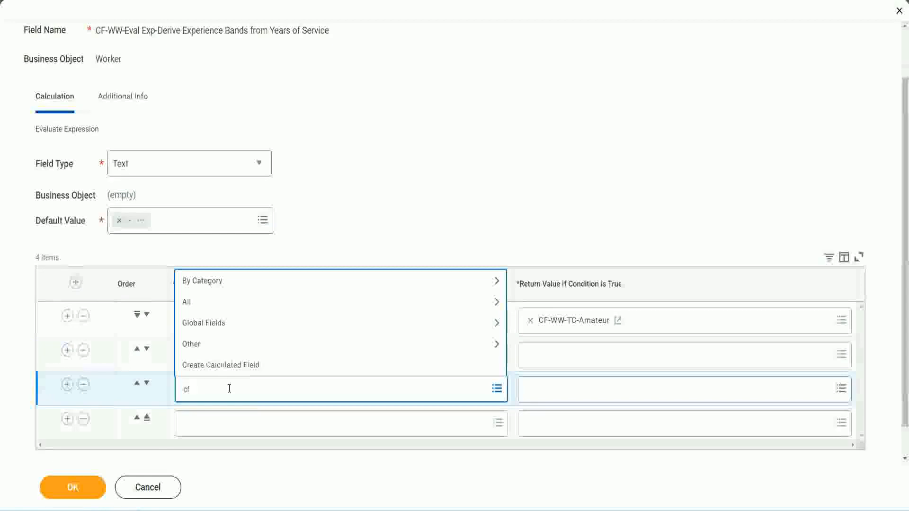
{"action": "type", "text": "-ww-tc"}
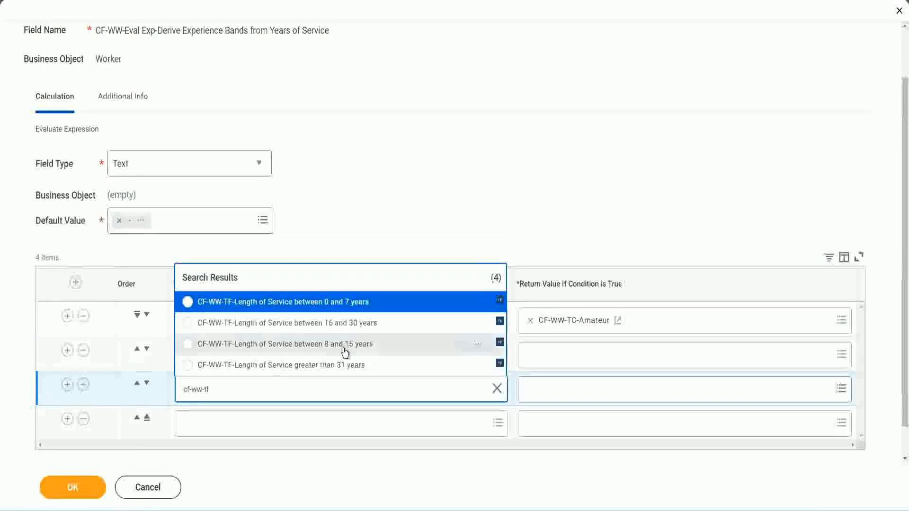
{"action": "left_click", "coordinate": [364, 323]}
Search for cf-ww tf 31 and set the fourth row's condition to CF-WW-TF-Length of Service greater than 31 years.
{"action": "left_click", "coordinate": [214, 423]}
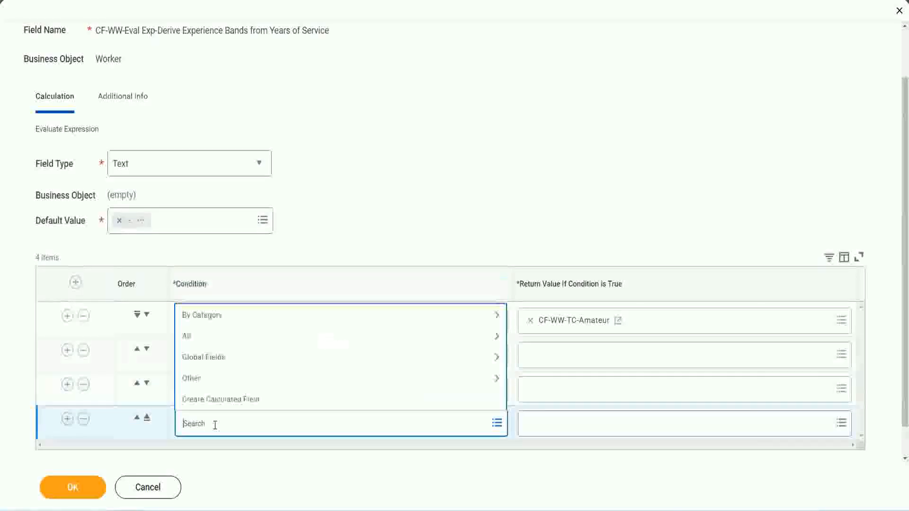
{"action": "type", "text": "cf-ww"}
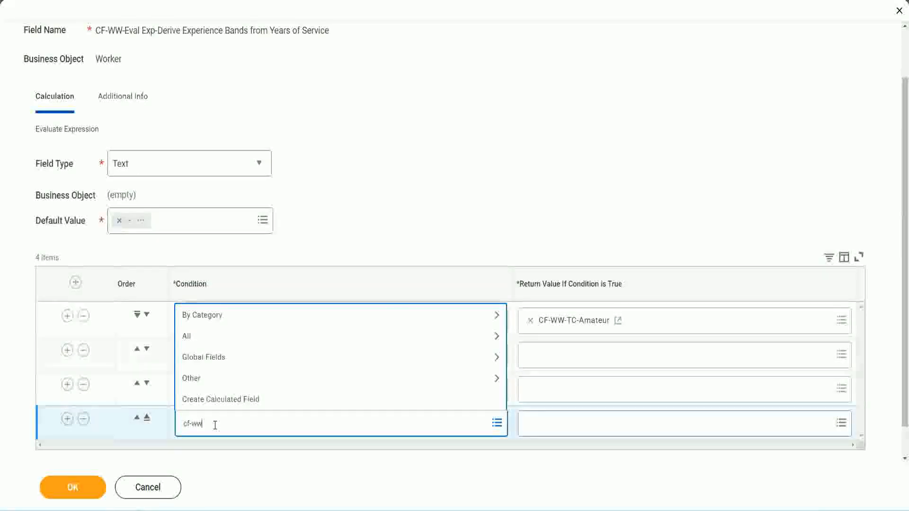
{"action": "type", "text": " tf 31"}
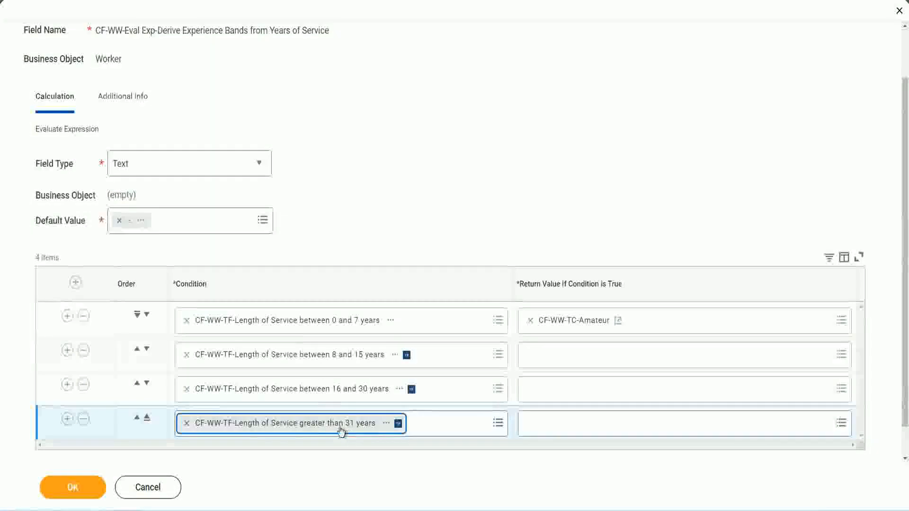
{"action": "left_click", "coordinate": [407, 195]}
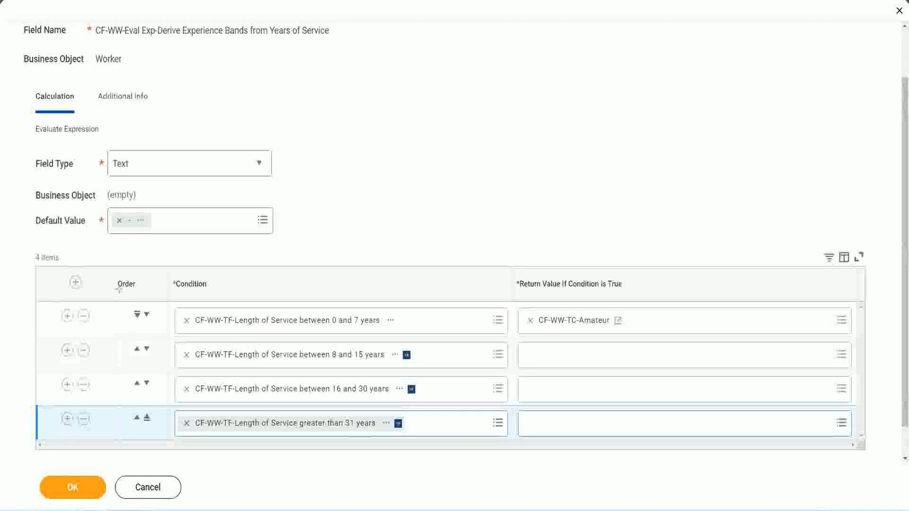
Move the 8 to 15 years condition above the 0 to 7 years condition and return it to second place.
{"action": "left_click_drag", "start_coordinate": [101, 277], "coordinate": [101, 374]}
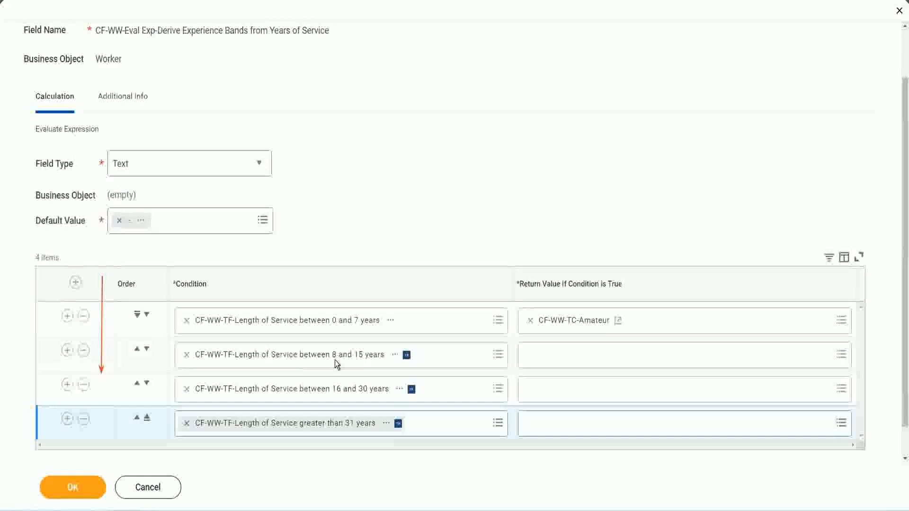
{"action": "left_click", "coordinate": [138, 353]}
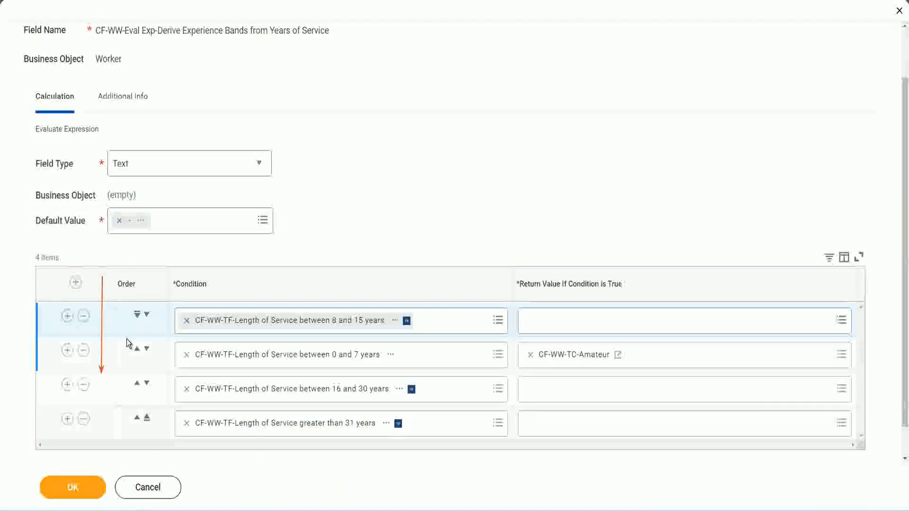
{"action": "left_click", "coordinate": [146, 315]}
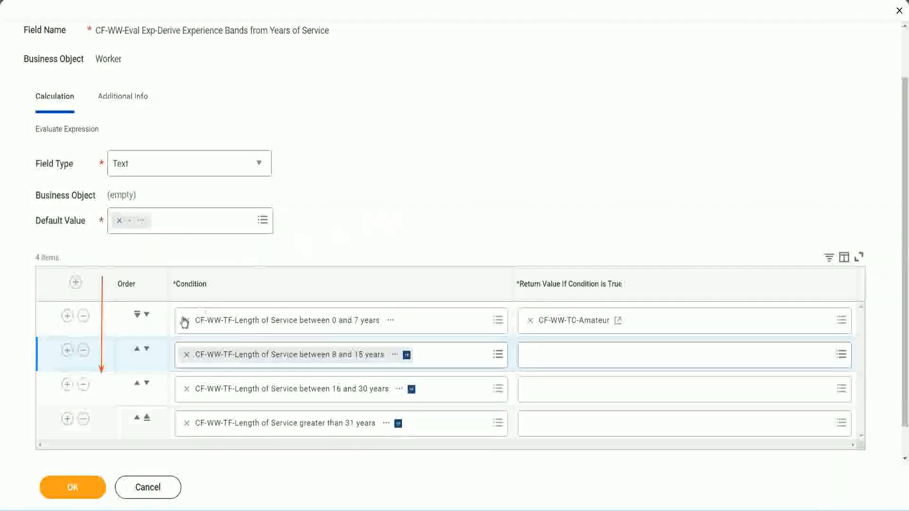
Move the 8 to 15 years row to the top, copy the text of the CF-WW-TC-Amateur return value, and restore the row order.
{"action": "left_click", "coordinate": [137, 351]}
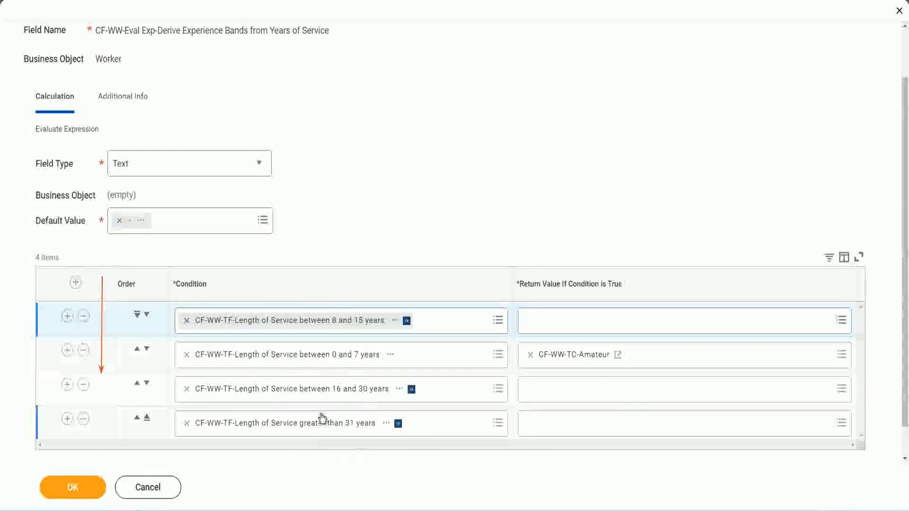
{"action": "right_click", "coordinate": [576, 362]}
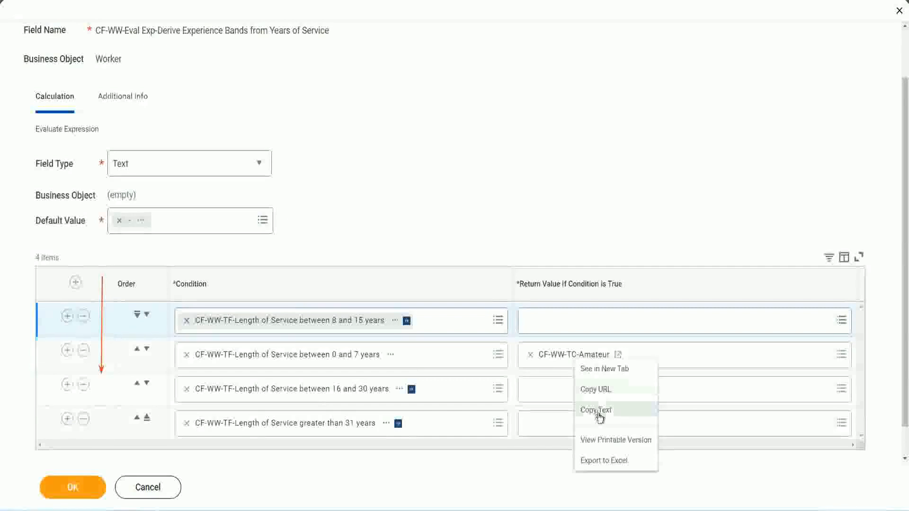
{"action": "left_click", "coordinate": [597, 410]}
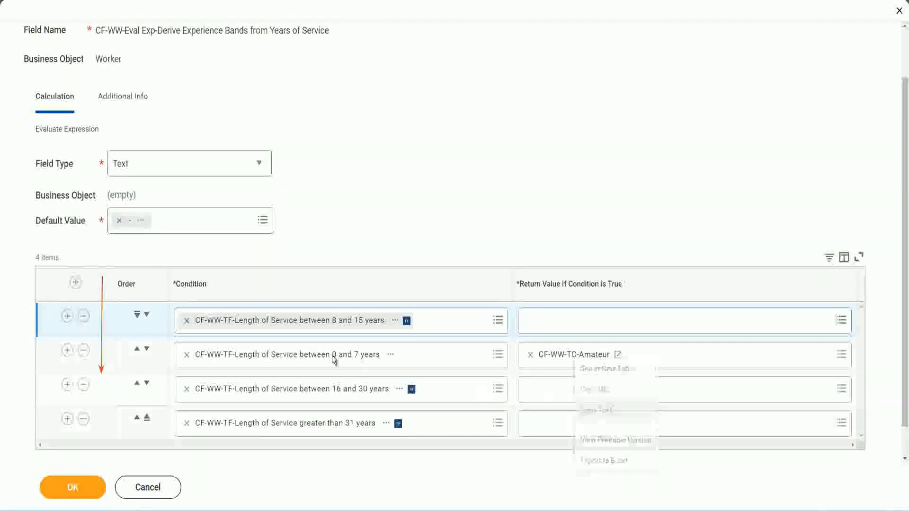
{"action": "left_click", "coordinate": [147, 314]}
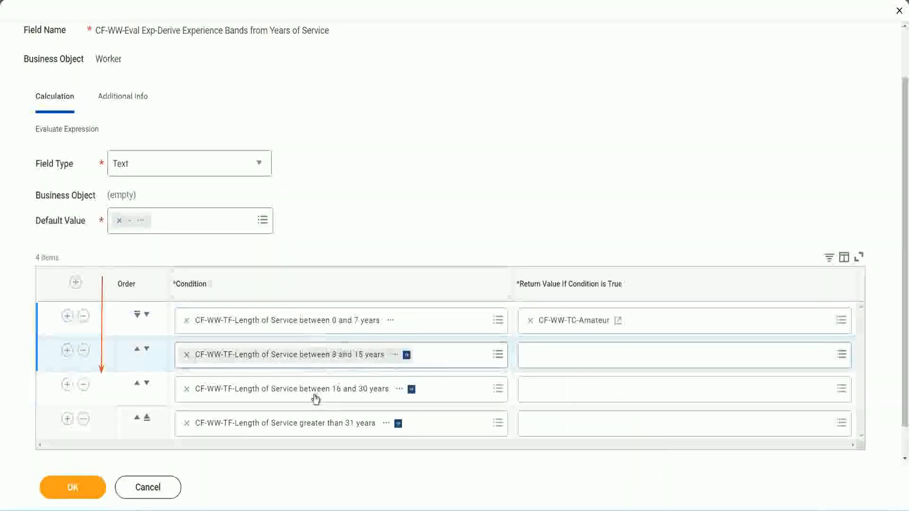
Create a calculated field for the second row's return value, named CF-WW-TC-Experienced, with business object Global and function Text Constant.
{"action": "left_click", "coordinate": [527, 353]}
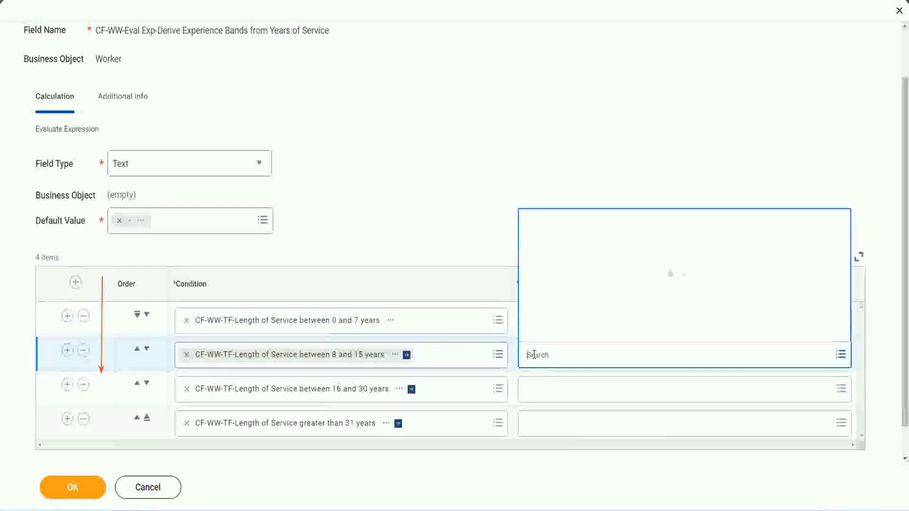
{"action": "left_click", "coordinate": [564, 333]}
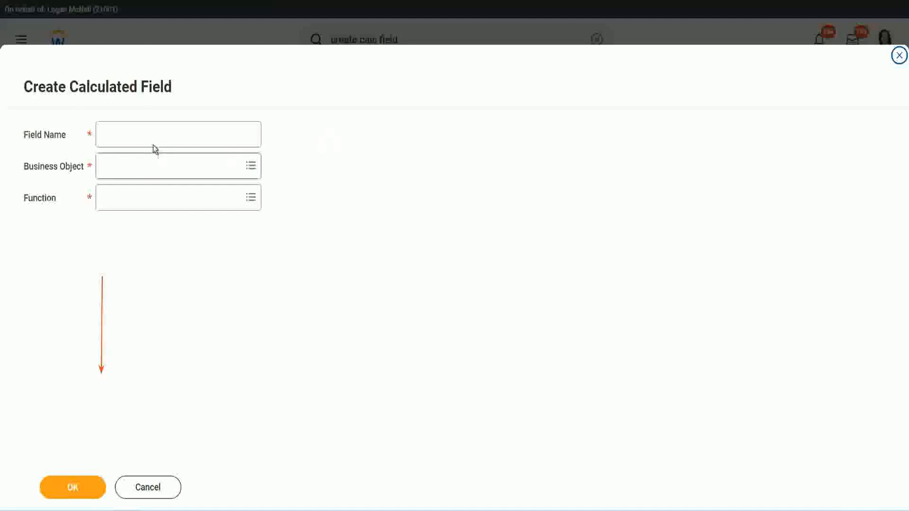
{"action": "left_click", "coordinate": [145, 134]}
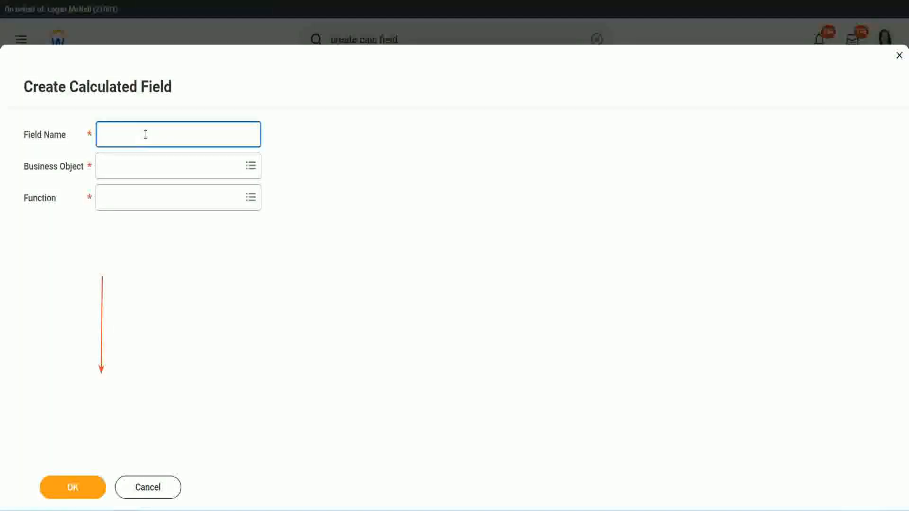
{"action": "key", "text": "ctrl+v"}
{"action": "double_click", "coordinate": [173, 135]}
{"action": "type", "text": "Ex"}
{"action": "type", "text": "per"}
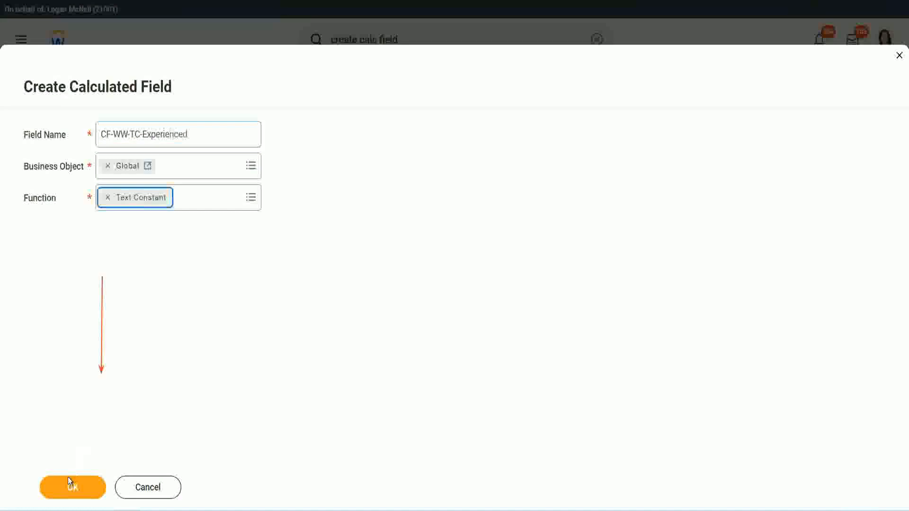
Continue to the calculation definition, enter Experienced as the text constant, and save the field as the second row's return value.
{"action": "left_click", "coordinate": [71, 487]}
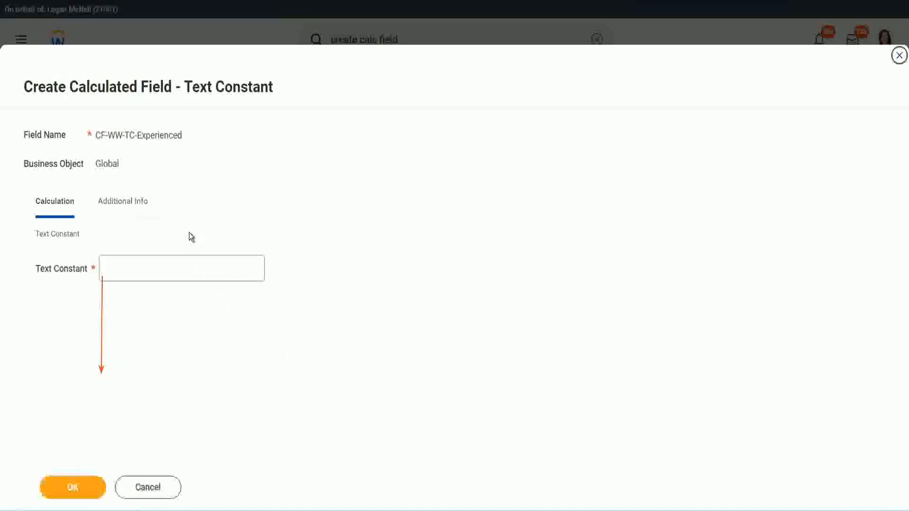
{"action": "left_click", "coordinate": [138, 269]}
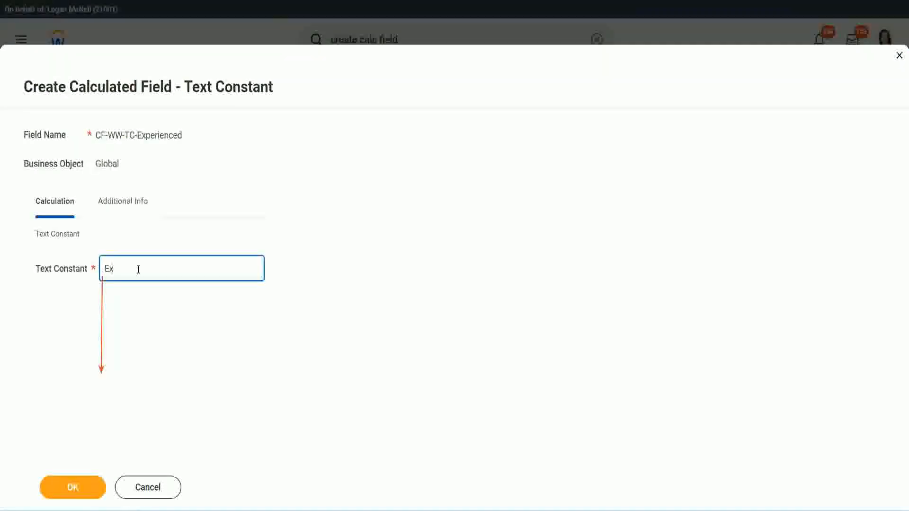
{"action": "left_click", "coordinate": [74, 487]}
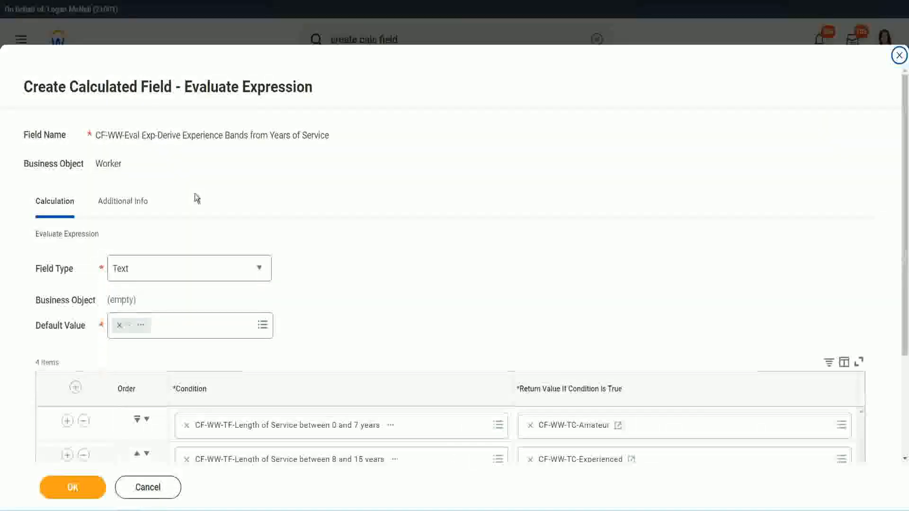
Start a new calculated field for the third row's return value, named CF-WW-TC-Senior, with Global as its business object.
{"action": "scroll", "coordinate": [419, 247], "scroll_direction": "down", "scroll_amount": 3}
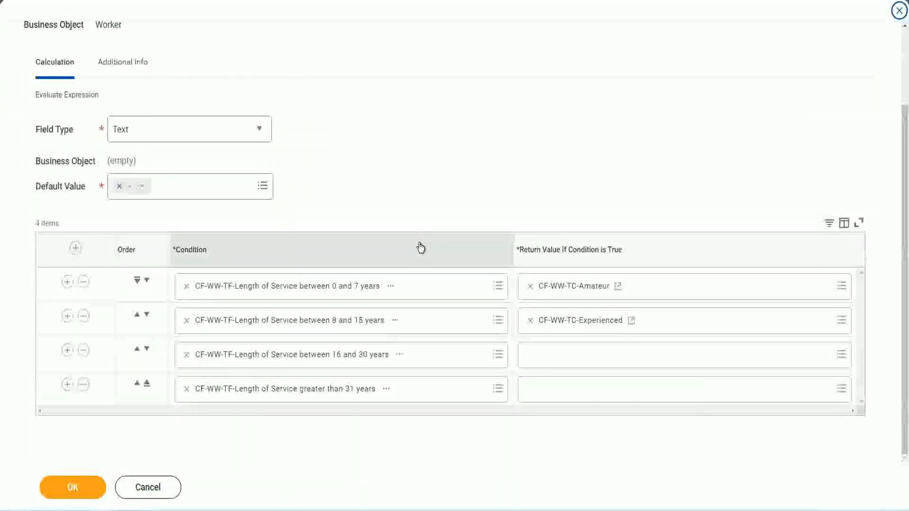
{"action": "left_click", "coordinate": [567, 359]}
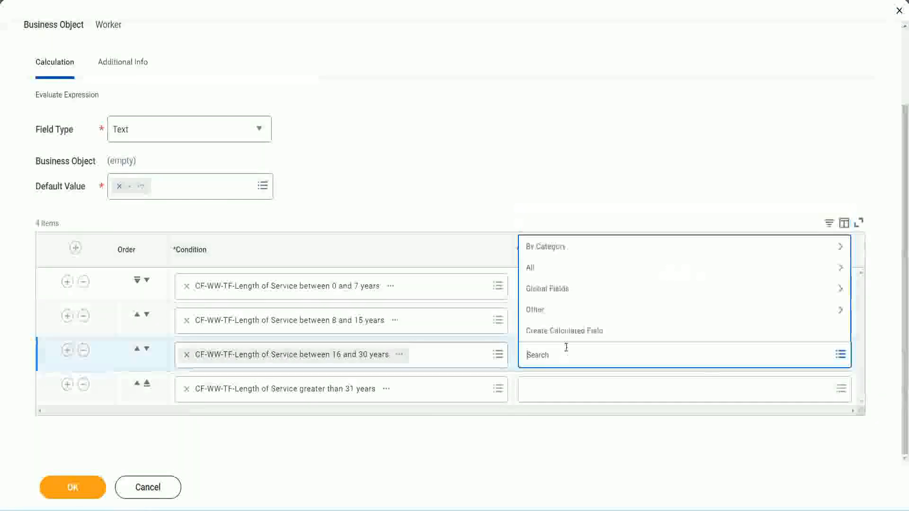
{"action": "left_click", "coordinate": [575, 330]}
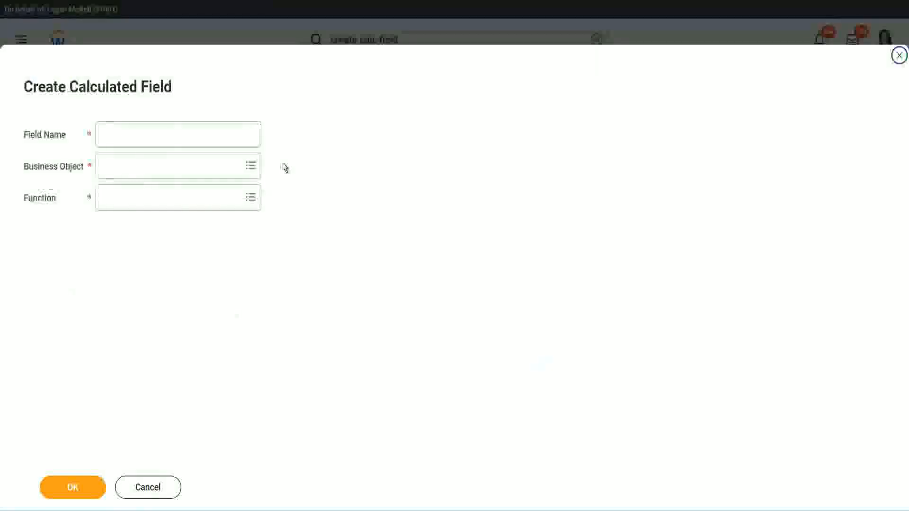
{"action": "left_click", "coordinate": [193, 136]}
{"action": "key", "text": "ctrl+v"}
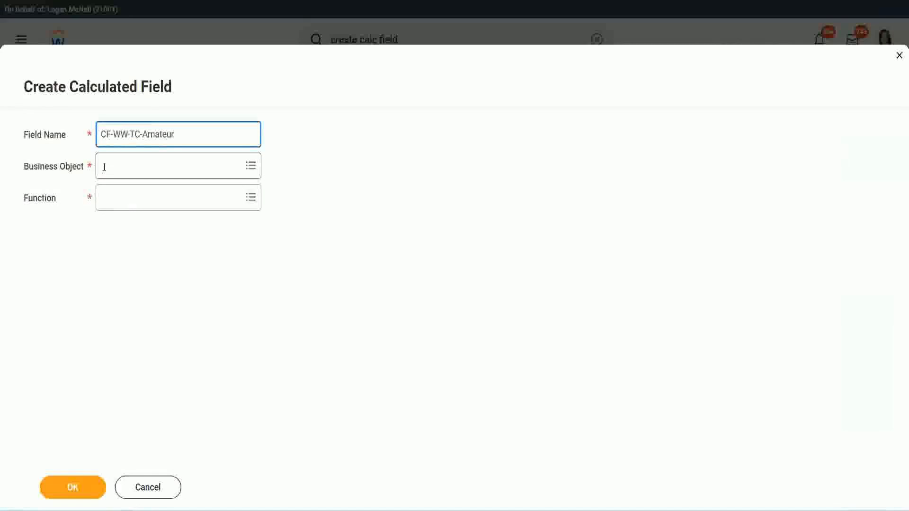
{"action": "left_click", "coordinate": [97, 166]}
{"action": "type", "text": "global"}
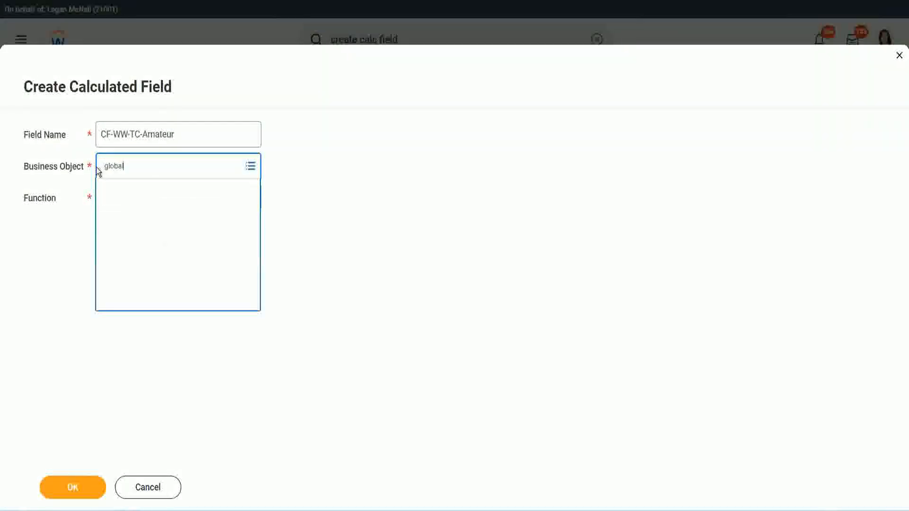
{"action": "key", "text": "Return"}
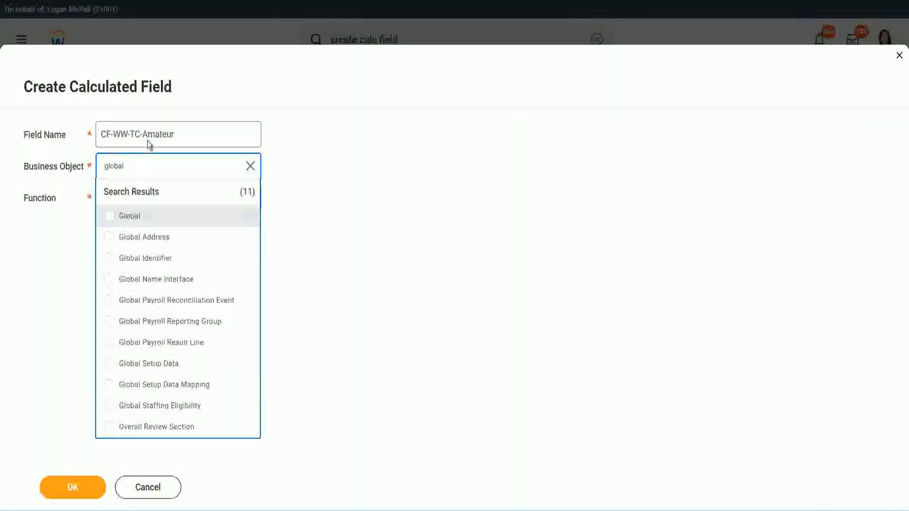
{"action": "key", "text": "Return"}
{"action": "double_click", "coordinate": [161, 134]}
{"action": "type", "text": "Senio"}
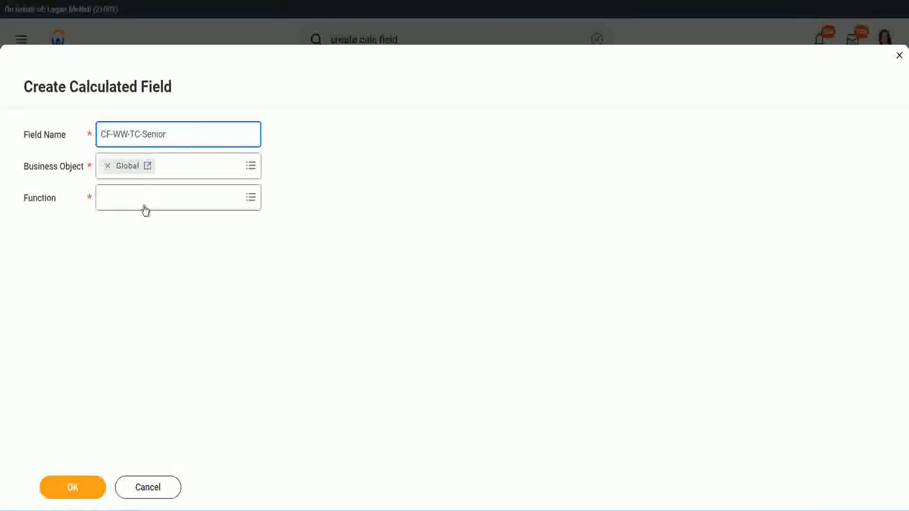
Set the new field's function to Text Constant with the text Senior and save it as the third row's return value.
{"action": "left_click", "coordinate": [144, 207]}
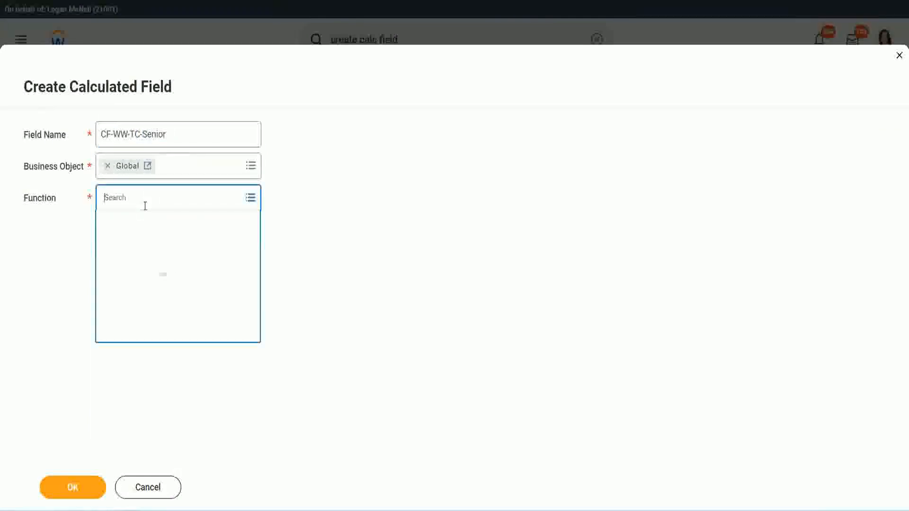
{"action": "type", "text": "tc"}
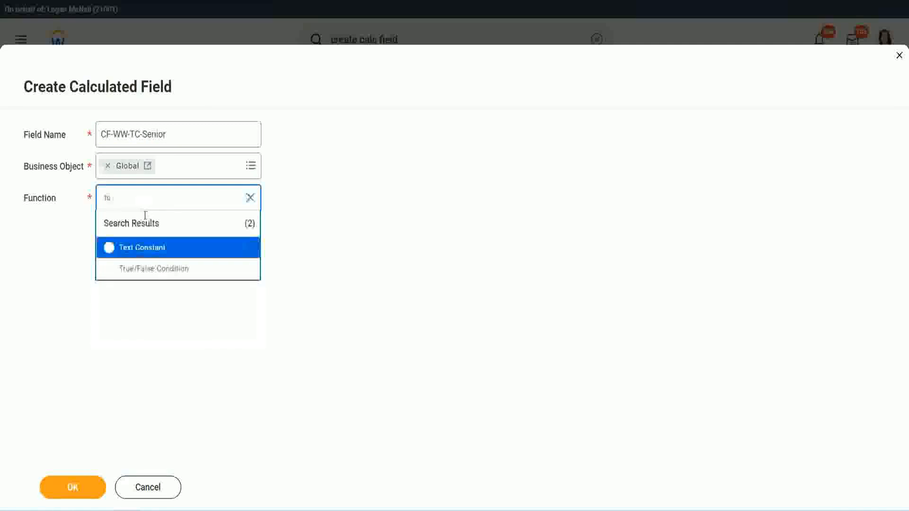
{"action": "left_click", "coordinate": [140, 247]}
{"action": "left_click", "coordinate": [81, 493]}
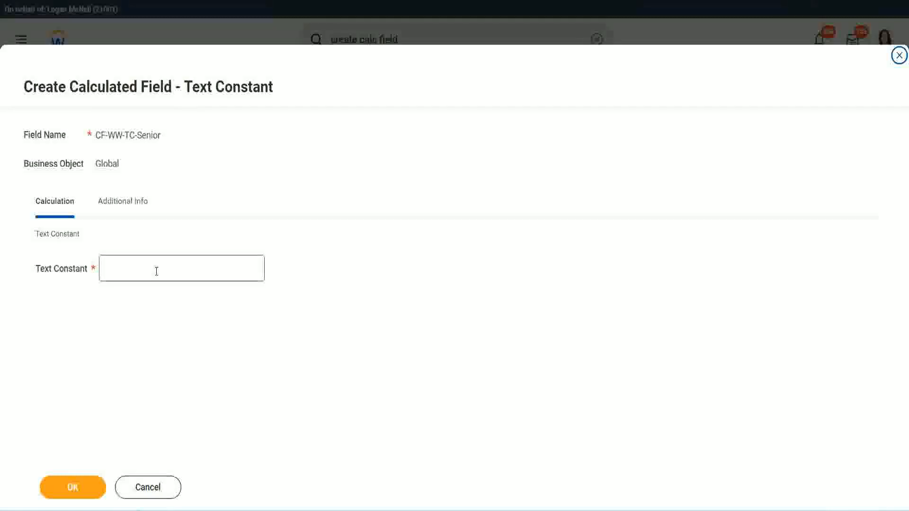
{"action": "left_click", "coordinate": [154, 266]}
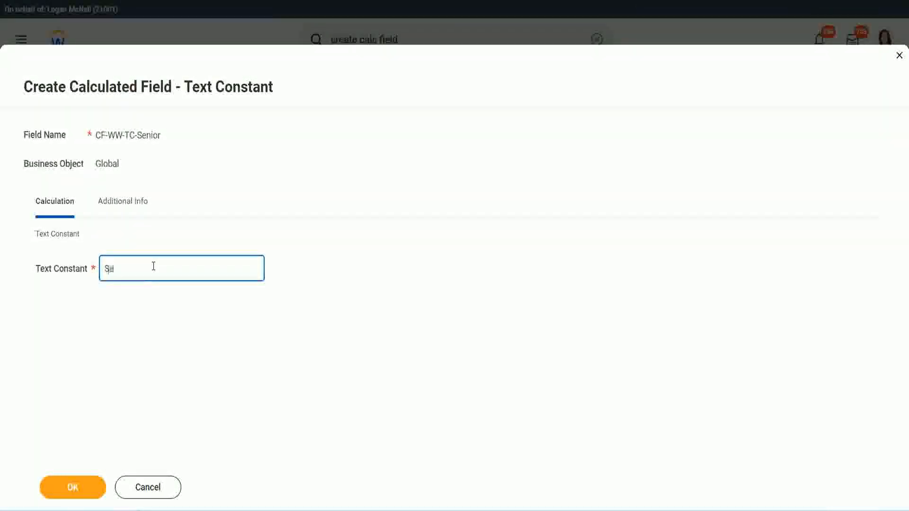
{"action": "left_click", "coordinate": [90, 480]}
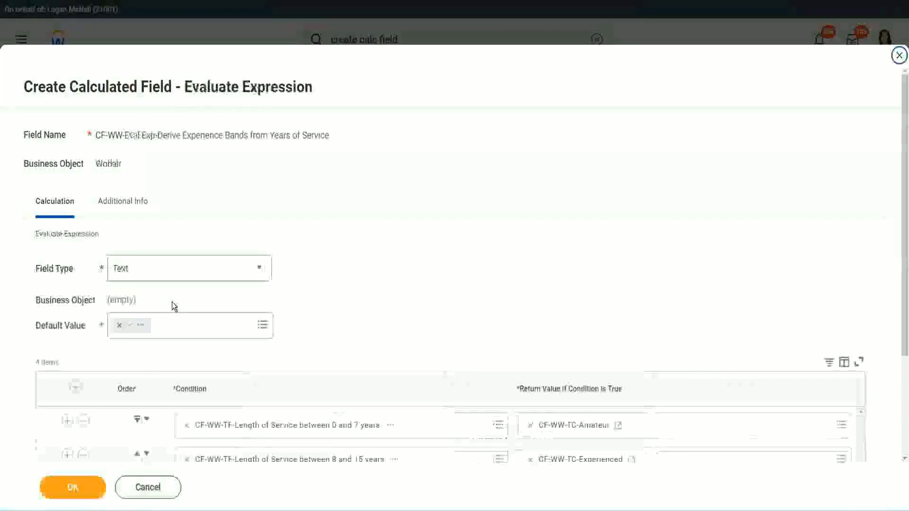
Start a new calculated field for the fourth row's return value and name it CF-WW-TC-Legend, reusing the third row's field name.
{"action": "scroll", "coordinate": [657, 340], "scroll_direction": "down", "scroll_amount": 2}
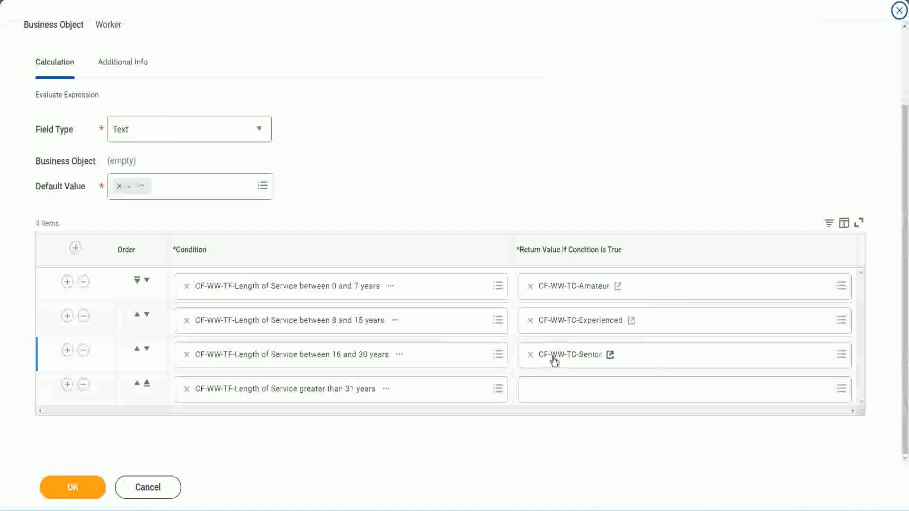
{"action": "right_click", "coordinate": [553, 357]}
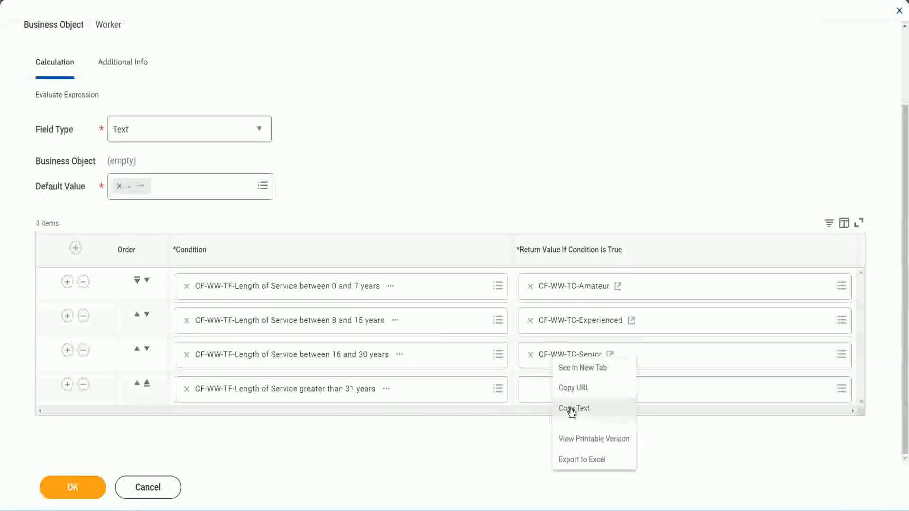
{"action": "left_click", "coordinate": [574, 408]}
{"action": "left_click", "coordinate": [554, 393]}
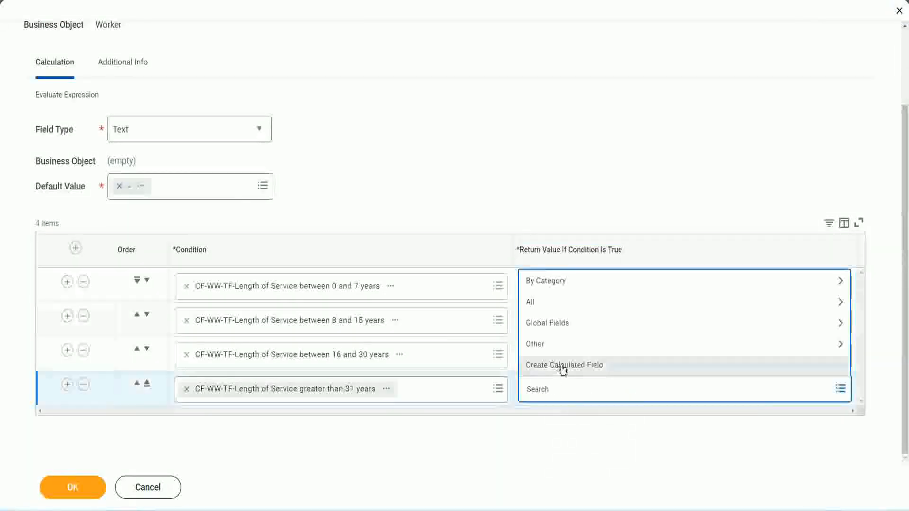
{"action": "left_click", "coordinate": [563, 370]}
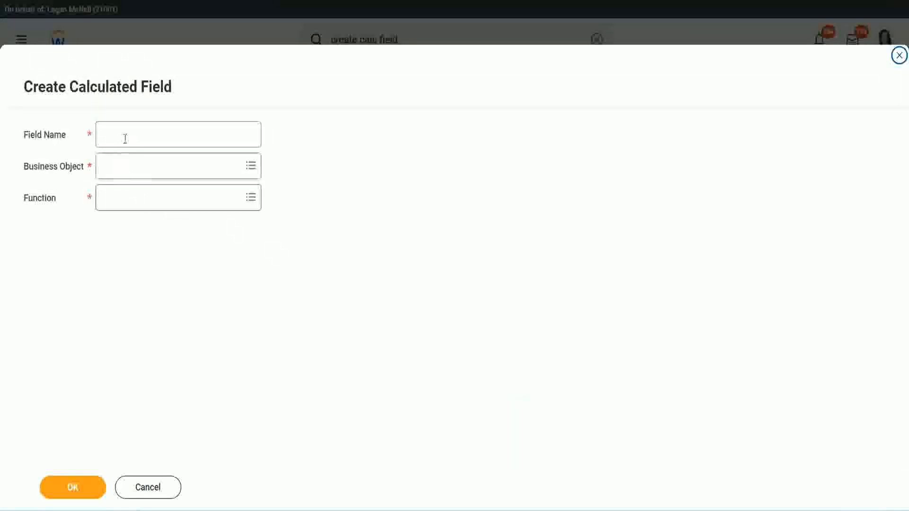
{"action": "left_click", "coordinate": [125, 138]}
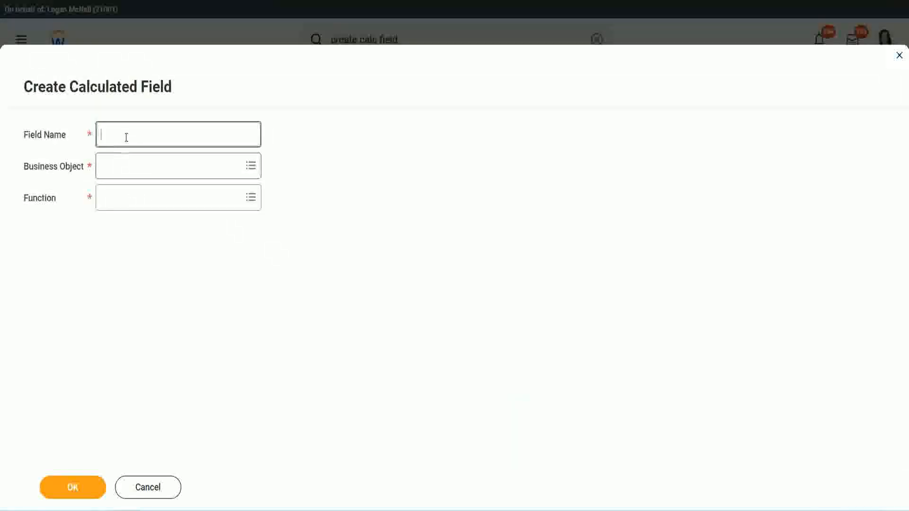
{"action": "type", "text": "CF-WW-TC-Senior"}
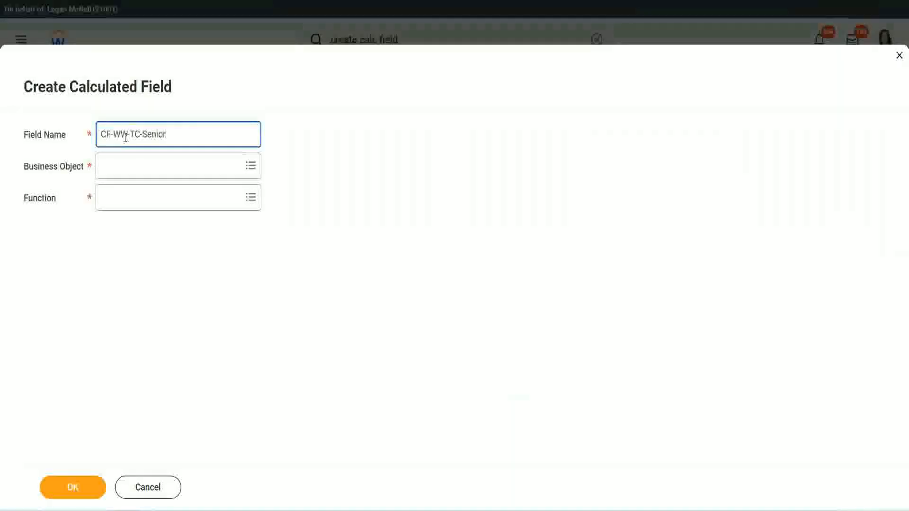
{"action": "key", "text": "ctrl+shift+Left"}
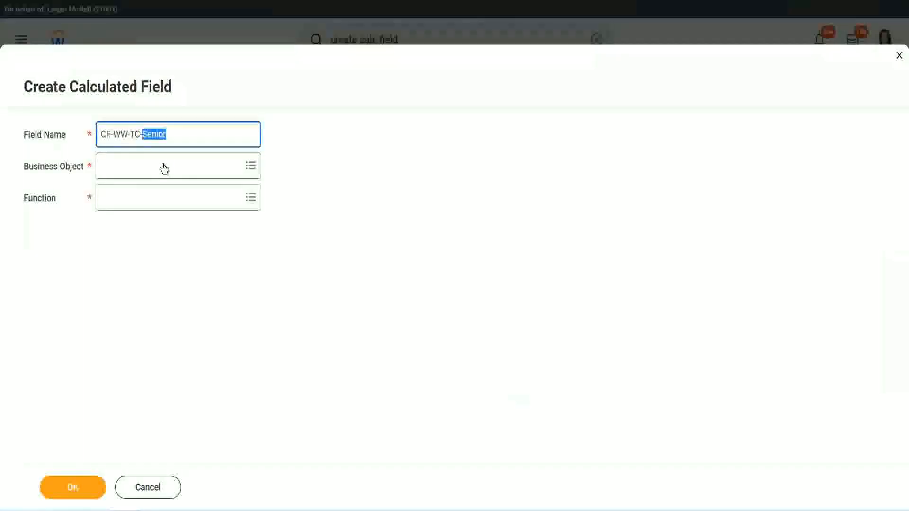
{"action": "type", "text": "Legand"}
Set the new calculated field's business object to Global.
{"action": "left_click", "coordinate": [128, 172]}
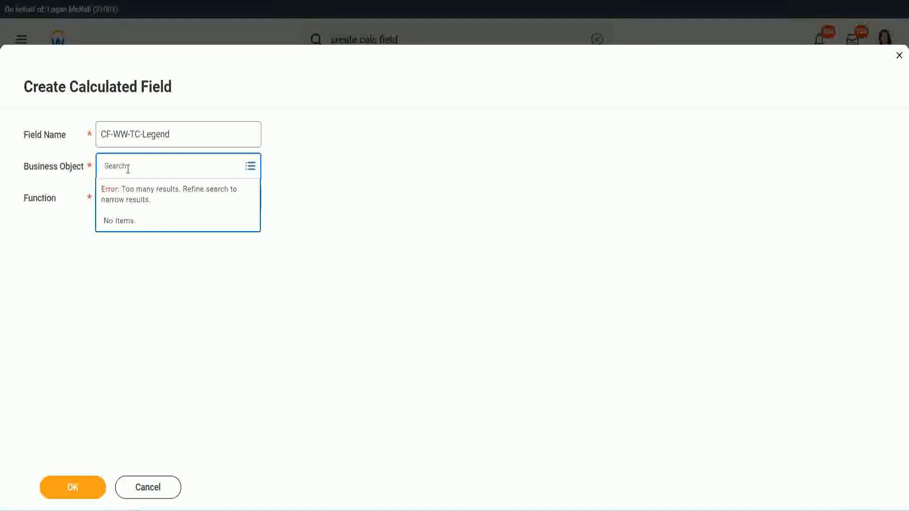
{"action": "type", "text": "Glo"}
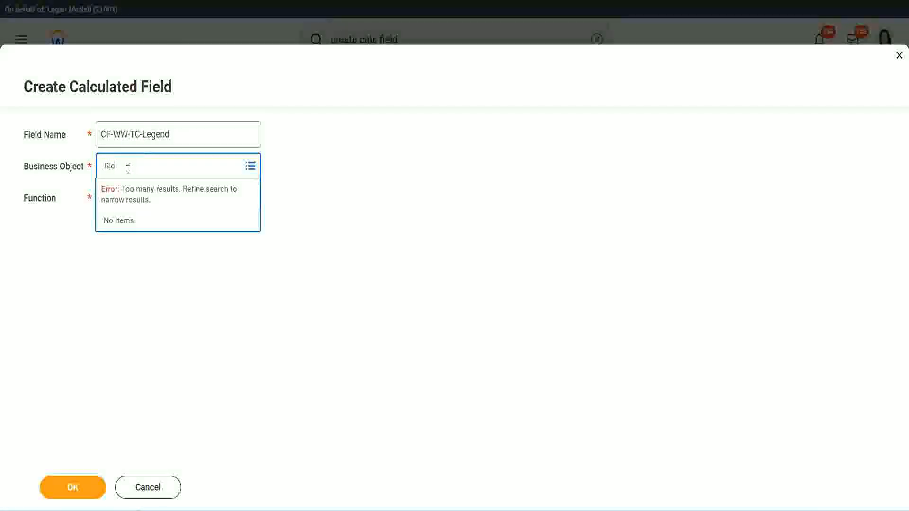
{"action": "type", "text": "bal"}
{"action": "key", "text": "Return"}
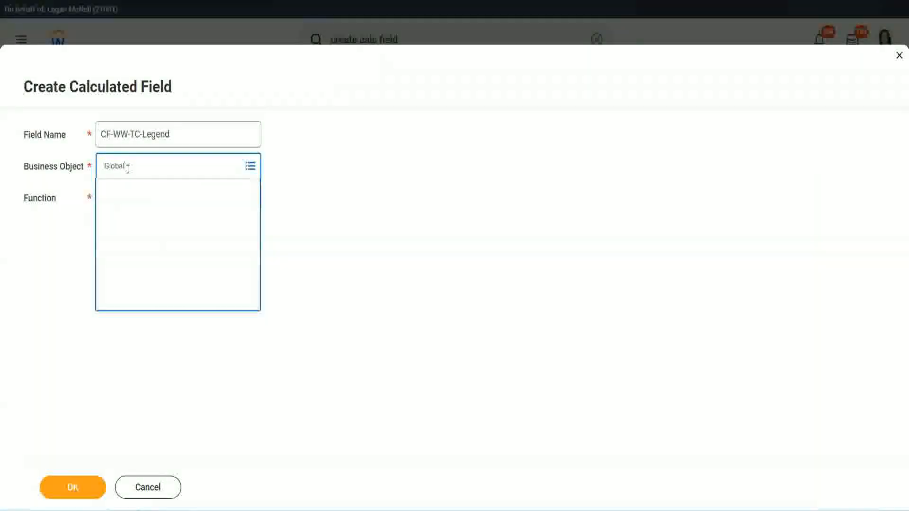
{"action": "left_click", "coordinate": [130, 216]}
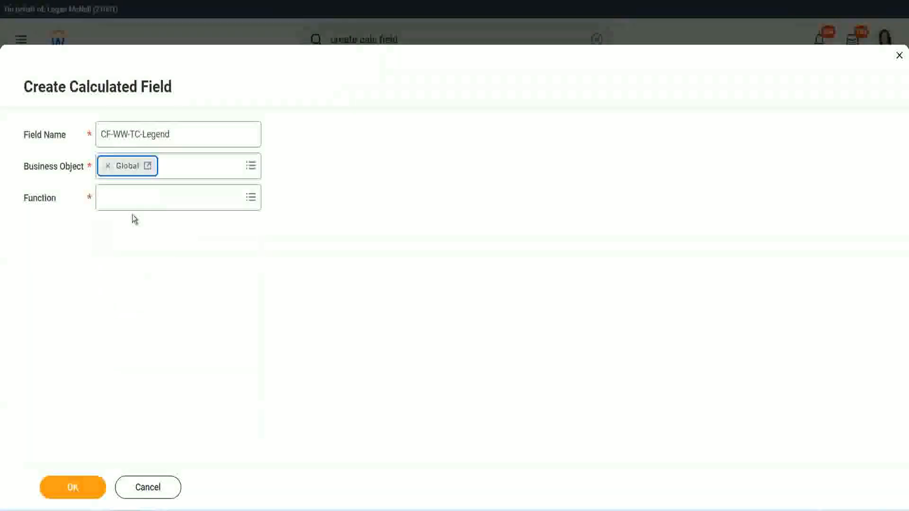
Set the new field's function to Text Constant with the text Legend and save it as the fourth row's return value.
{"action": "left_click", "coordinate": [132, 199]}
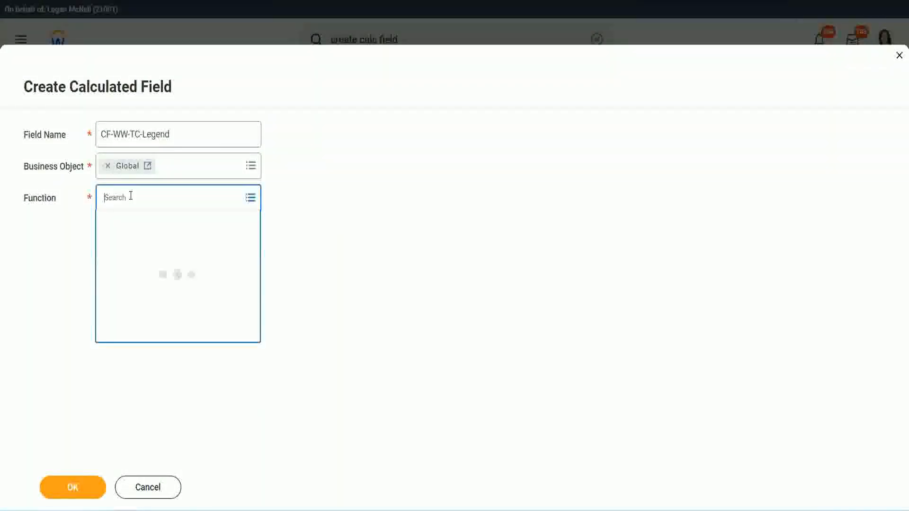
{"action": "type", "text": "tc"}
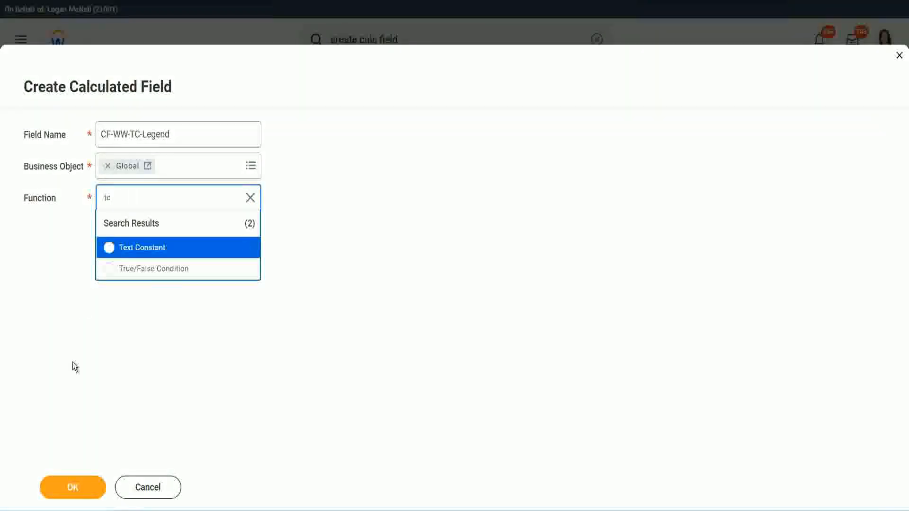
{"action": "left_click", "coordinate": [110, 252]}
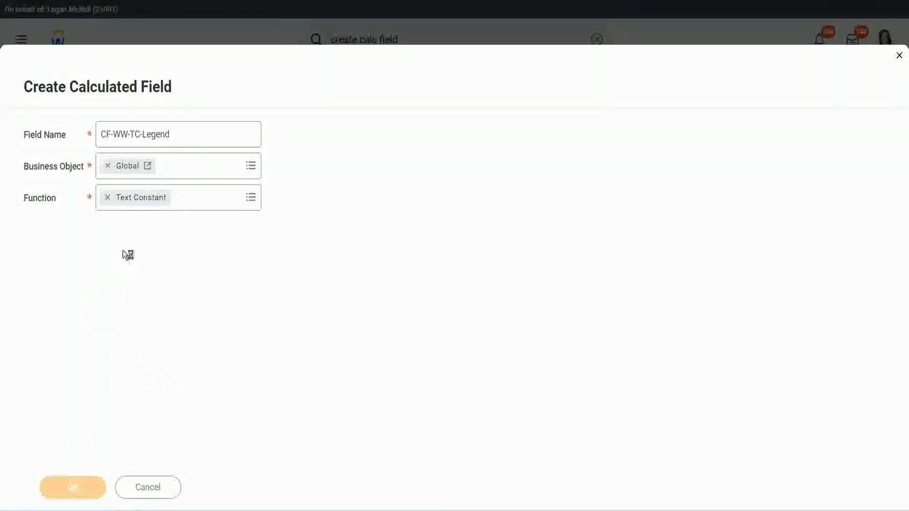
{"action": "left_click", "coordinate": [117, 268]}
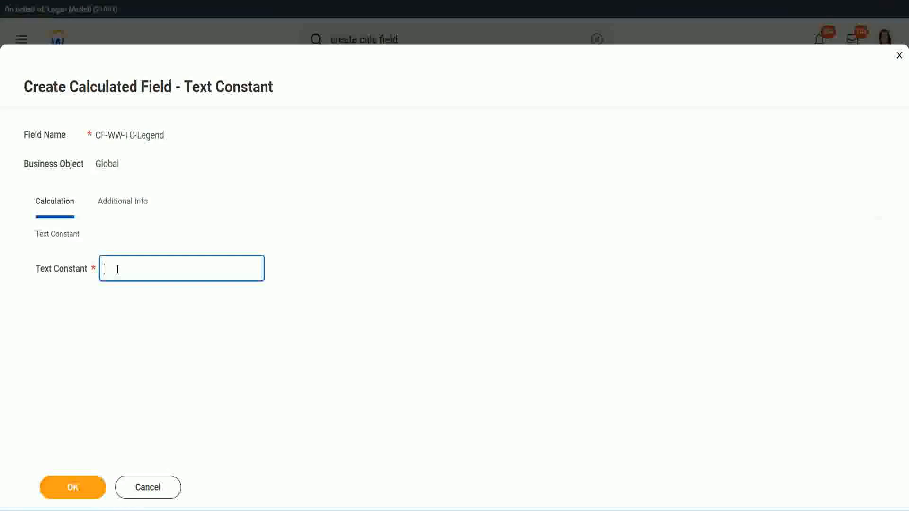
{"action": "left_click", "coordinate": [73, 487]}
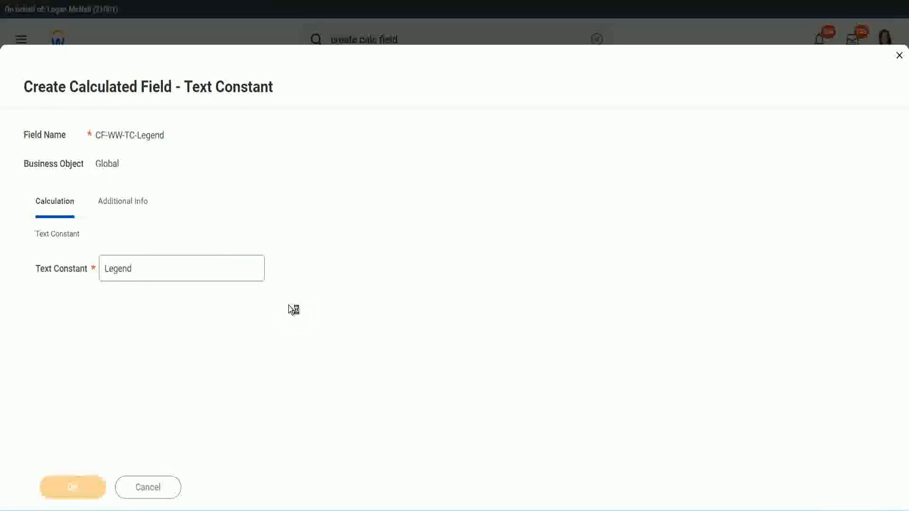
Review the four conditions with their return values, and save the Evaluate Expression calculated field.
{"action": "scroll", "coordinate": [481, 254], "scroll_direction": "down", "scroll_amount": 3}
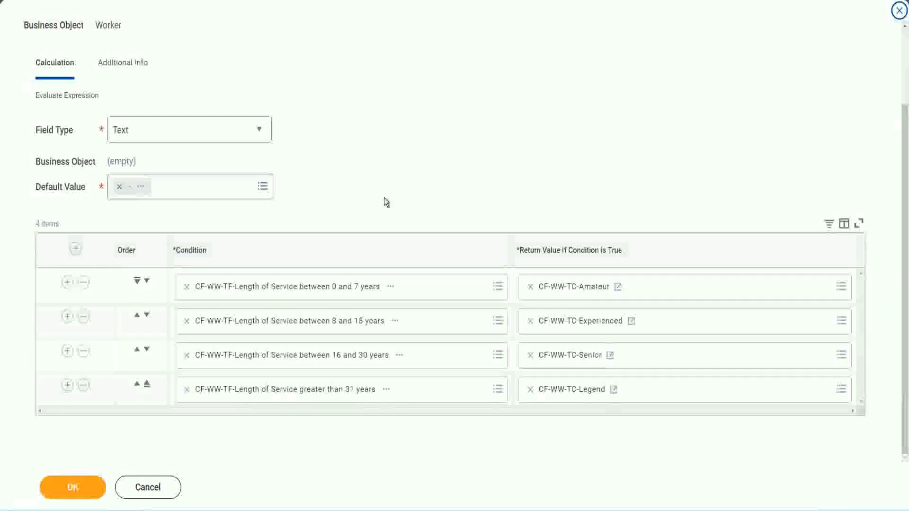
{"action": "scroll", "coordinate": [385, 190], "scroll_direction": "up", "scroll_amount": 1}
{"action": "scroll", "coordinate": [384, 189], "scroll_direction": "up", "scroll_amount": 1}
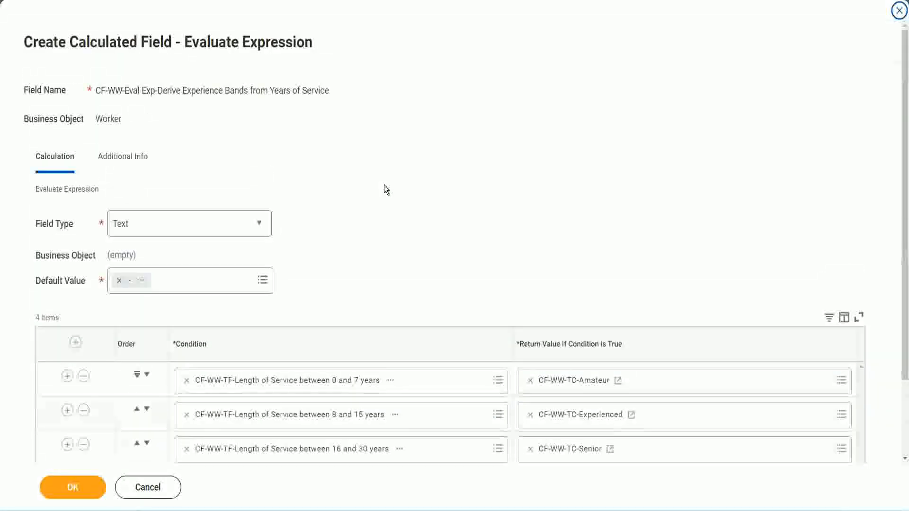
{"action": "scroll", "coordinate": [385, 189], "scroll_direction": "down", "scroll_amount": 2}
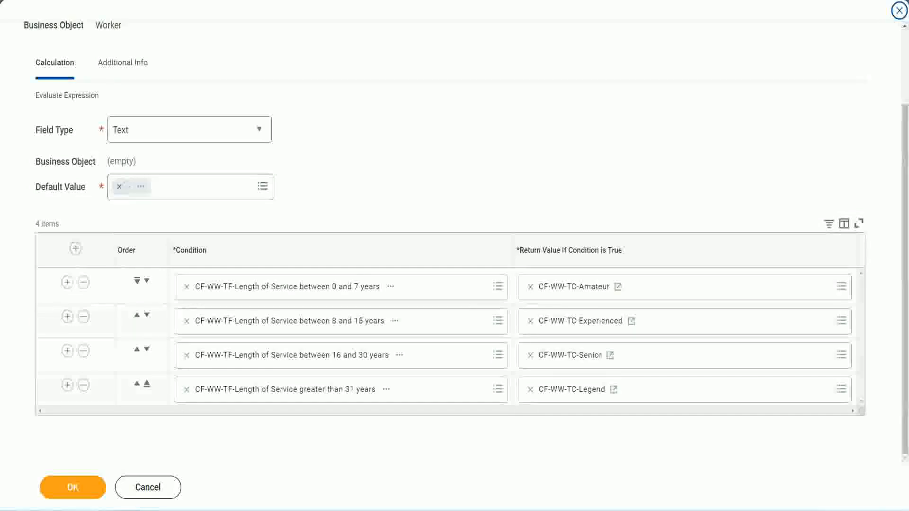
{"action": "left_click_drag", "start_coordinate": [582, 134], "coordinate": [589, 229]}
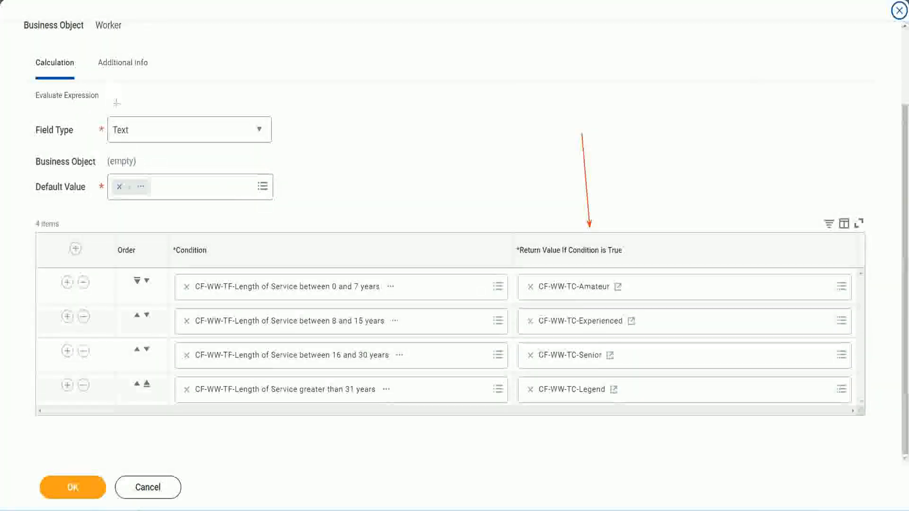
{"action": "left_click_drag", "start_coordinate": [118, 113], "coordinate": [117, 114]}
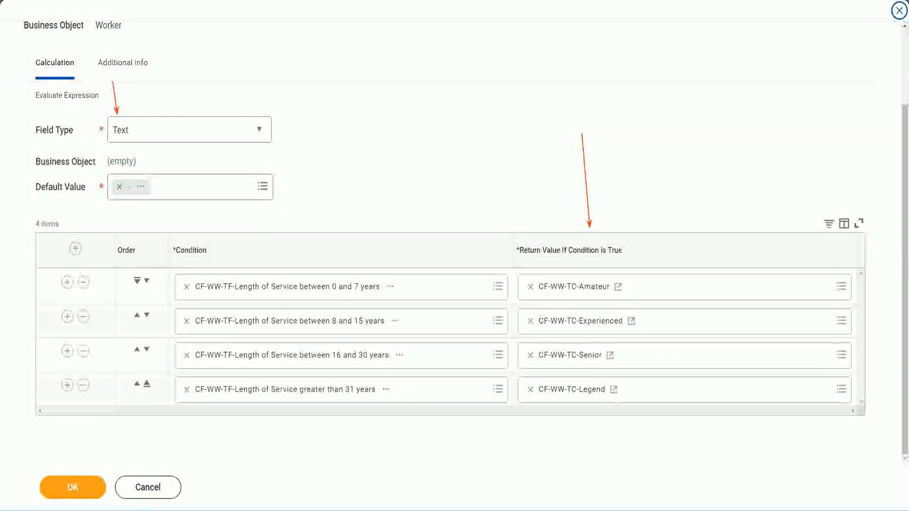
{"action": "left_click", "coordinate": [79, 487]}
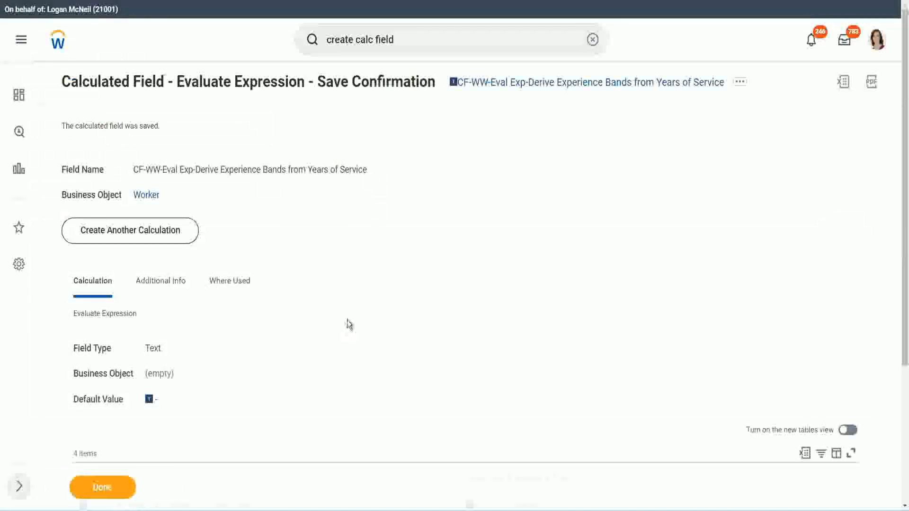
Check the saved conditions, copy the calculated field's name and close the save confirmation.
{"action": "scroll", "coordinate": [350, 327], "scroll_direction": "down", "scroll_amount": 4}
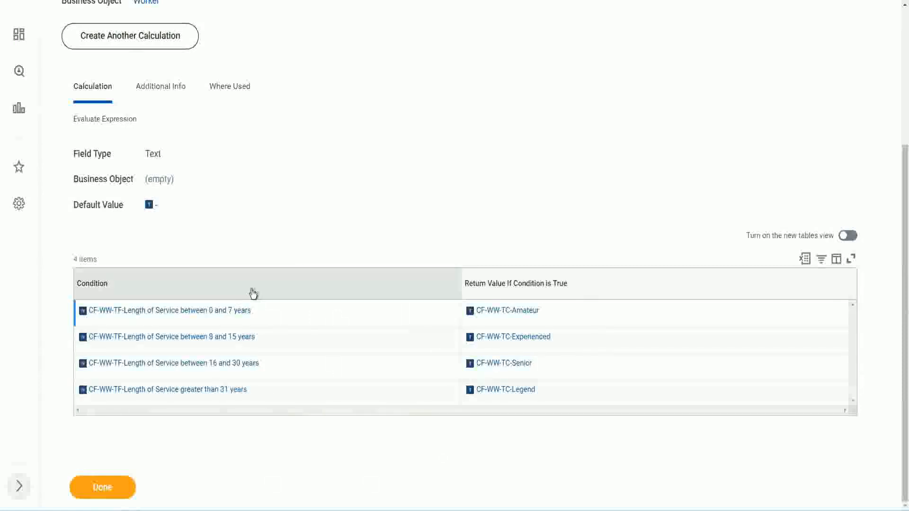
{"action": "scroll", "coordinate": [251, 293], "scroll_direction": "up", "scroll_amount": 4}
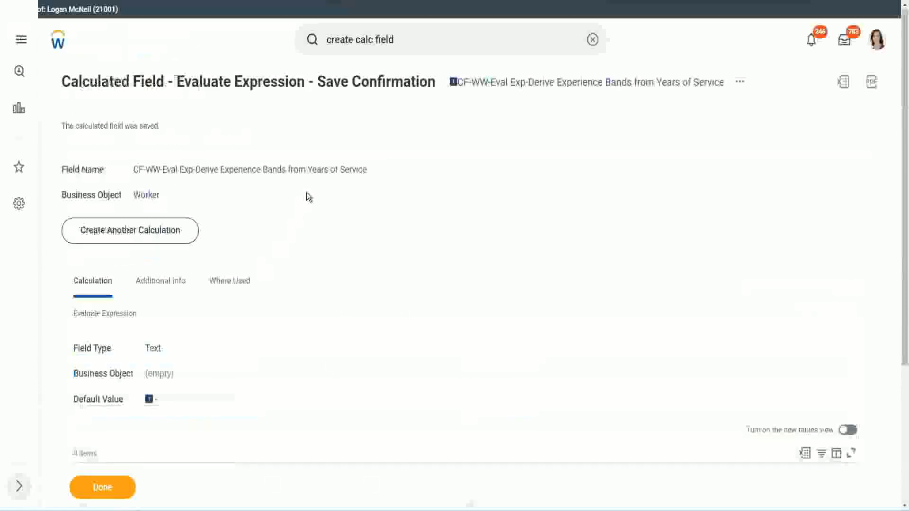
{"action": "right_click", "coordinate": [535, 89]}
{"action": "left_click", "coordinate": [561, 142]}
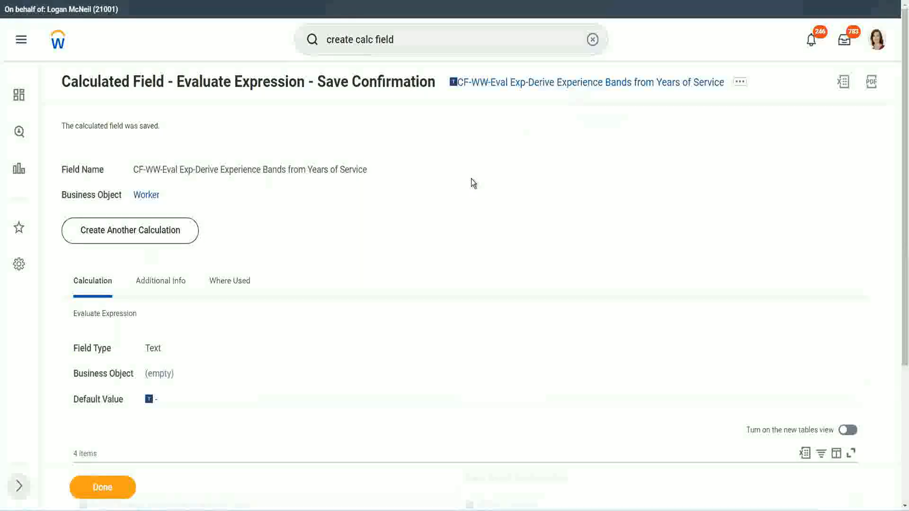
{"action": "left_click", "coordinate": [101, 488]}
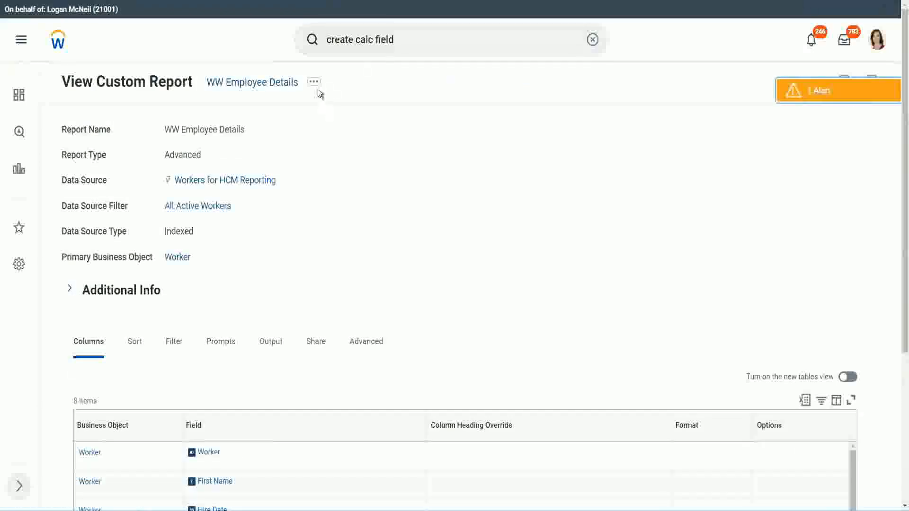
Open the WW Employee Details custom report for editing.
{"action": "left_click", "coordinate": [315, 84]}
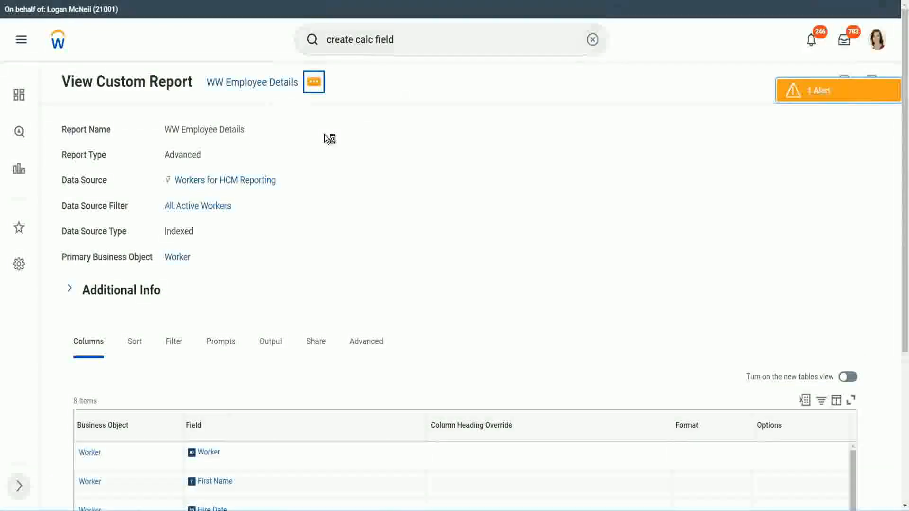
{"action": "mouse_move", "coordinate": [369, 137]}
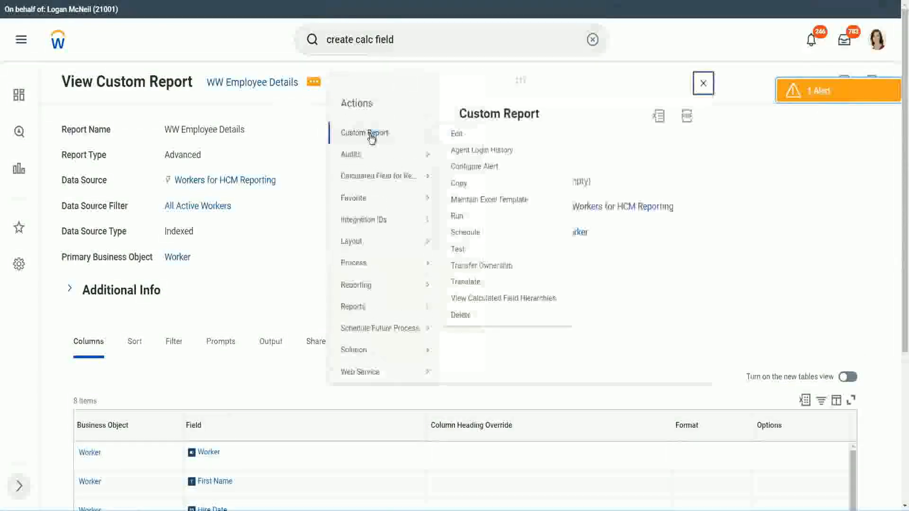
{"action": "left_click", "coordinate": [460, 135]}
Remove the Substring Text years column and add a final Worker column with field CF-WW-Eval Exp-Derive Experience Bands from Years of Service.
{"action": "scroll", "coordinate": [332, 206], "scroll_direction": "down", "scroll_amount": 5}
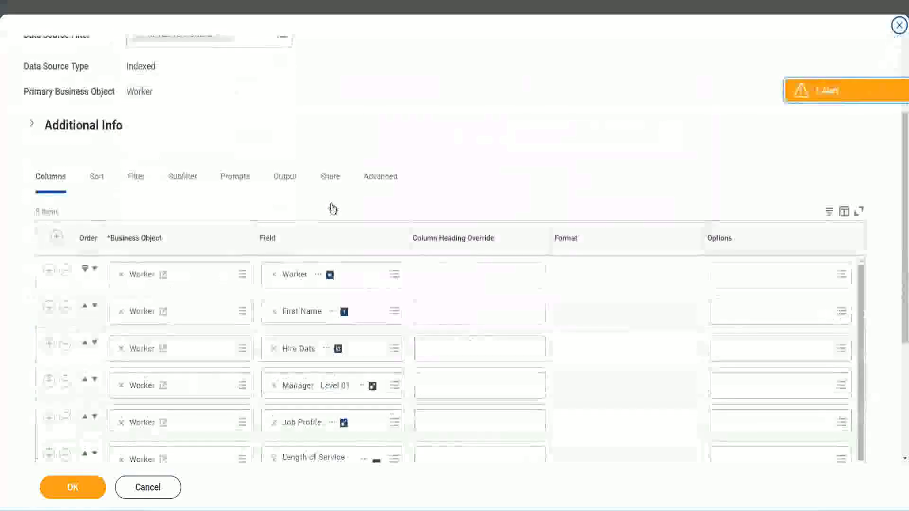
{"action": "scroll", "coordinate": [332, 209], "scroll_direction": "down", "scroll_amount": 2}
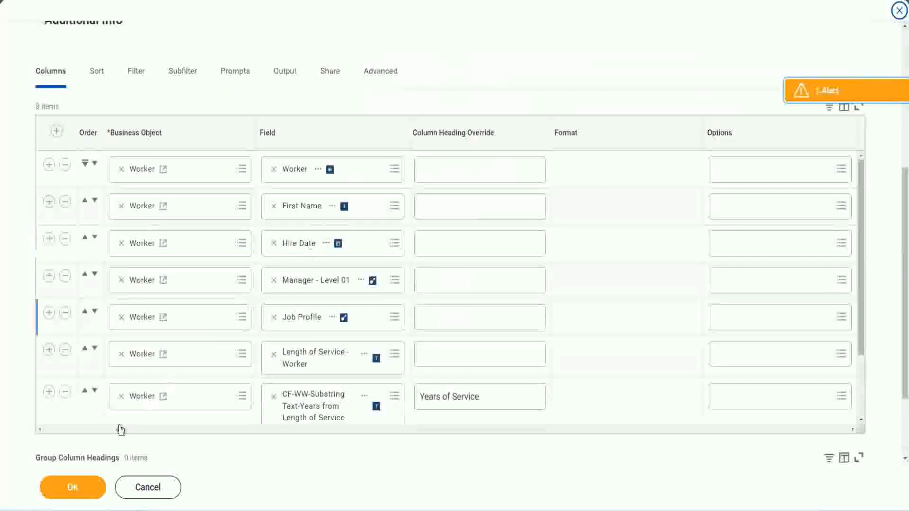
{"action": "left_click", "coordinate": [49, 393]}
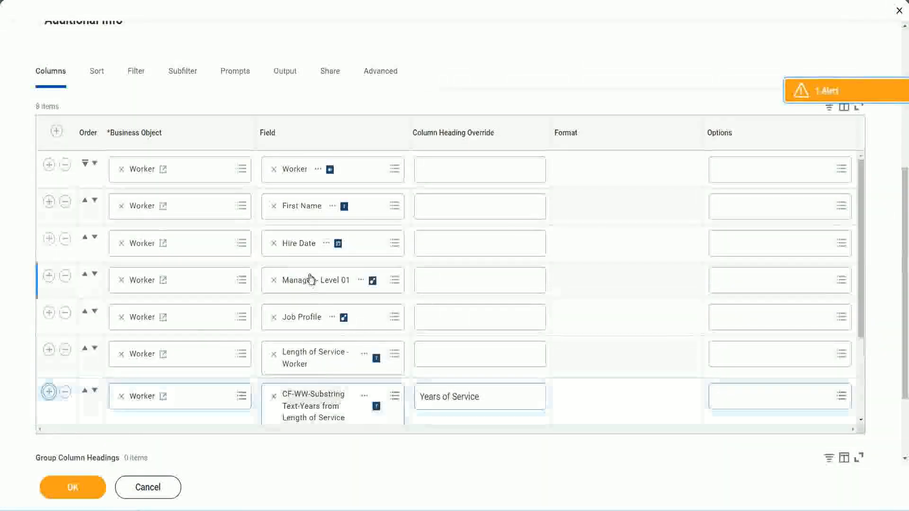
{"action": "scroll", "coordinate": [425, 307], "scroll_direction": "down", "scroll_amount": 3}
{"action": "scroll", "coordinate": [155, 355], "scroll_direction": "down", "scroll_amount": 2}
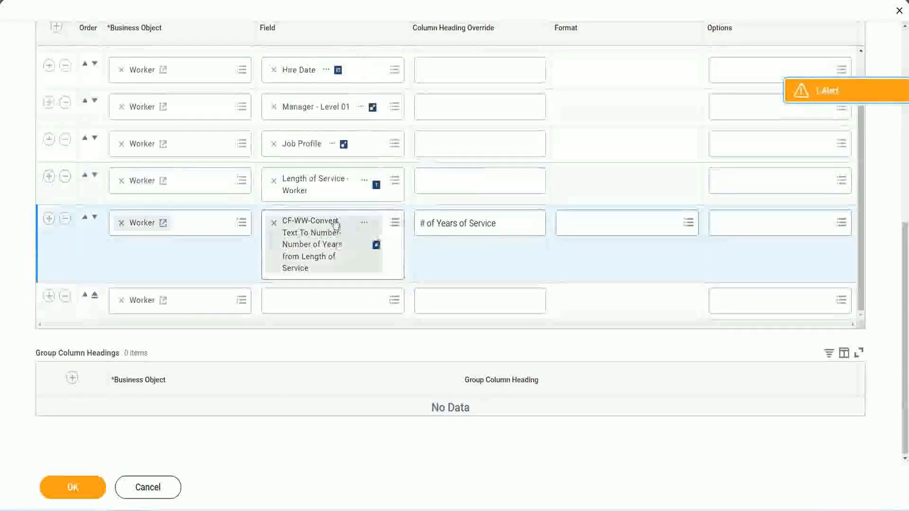
{"action": "left_click", "coordinate": [297, 299]}
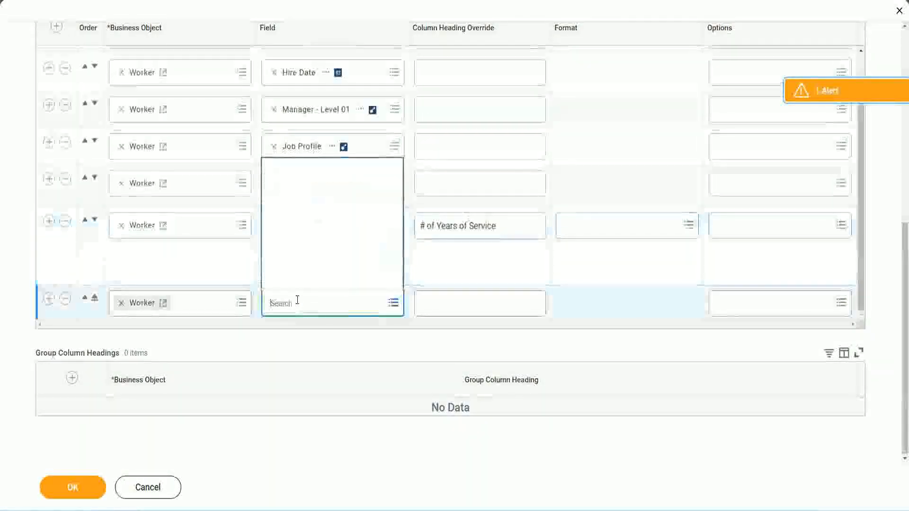
{"action": "key", "text": "ctrl+v"}
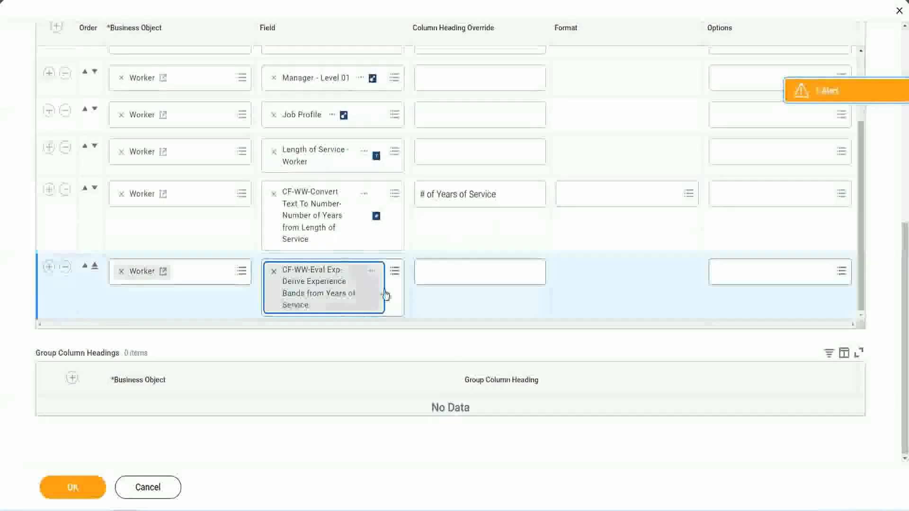
Set the new column's heading override to Experience Bands and save the report definition.
{"action": "left_click", "coordinate": [463, 273]}
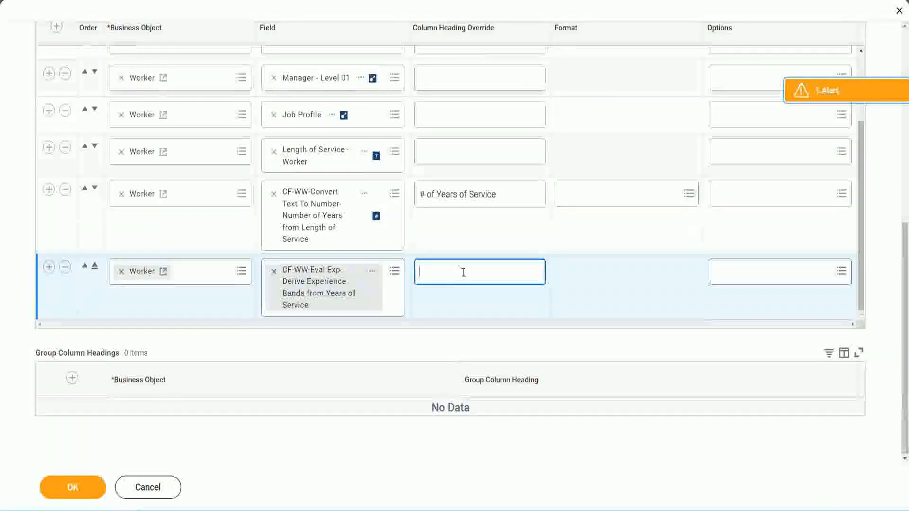
{"action": "type", "text": "E"}
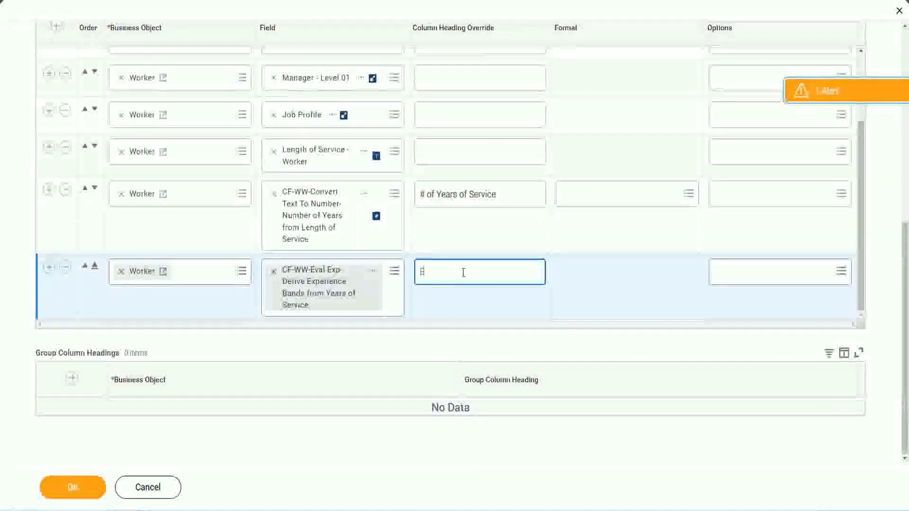
{"action": "type", "text": "xperience Bands"}
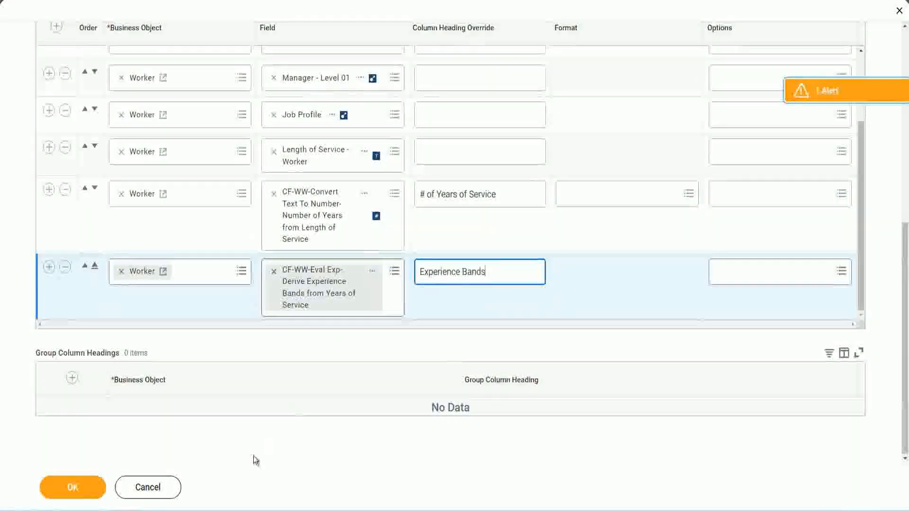
{"action": "left_click", "coordinate": [86, 488]}
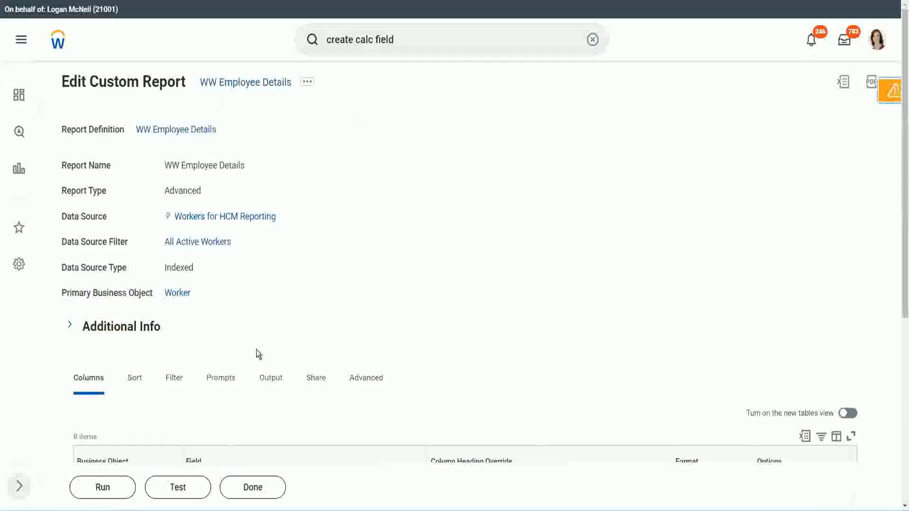
Run the WW Employee Details report with the worker type, employee type and contingent worker type prompts left blank.
{"action": "scroll", "coordinate": [283, 322], "scroll_direction": "down", "scroll_amount": 4}
{"action": "left_click", "coordinate": [104, 488]}
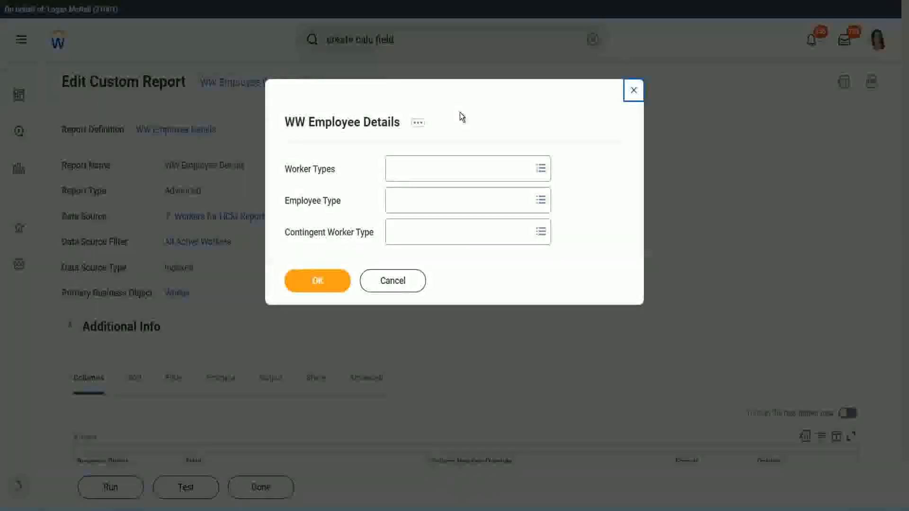
{"action": "left_click", "coordinate": [317, 281]}
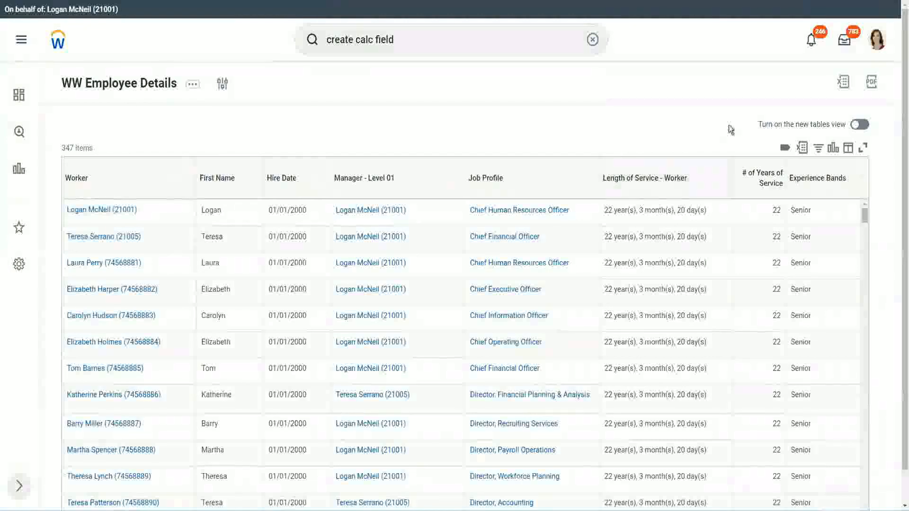
Check the first worker's number of years of service against the experience band in the report output.
{"action": "scroll", "coordinate": [728, 125], "scroll_direction": "down", "scroll_amount": 1}
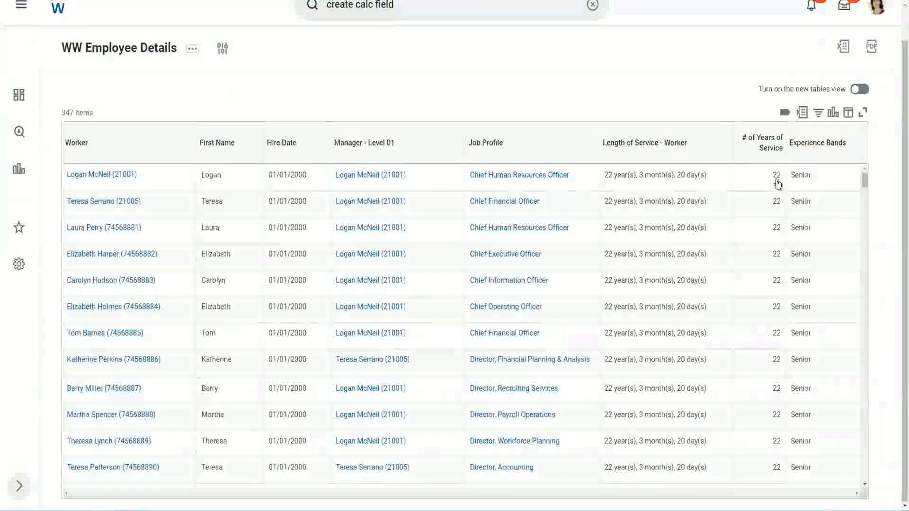
{"action": "left_click", "coordinate": [777, 179]}
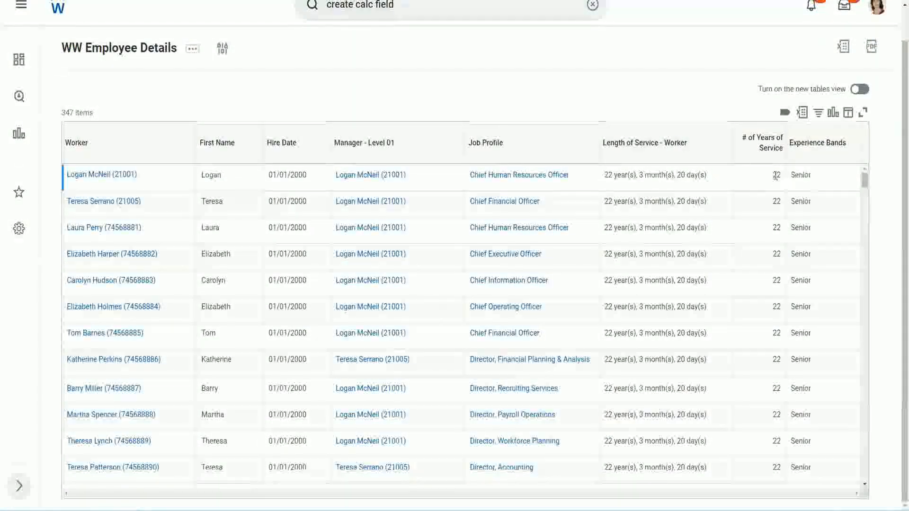
{"action": "double_click", "coordinate": [777, 175]}
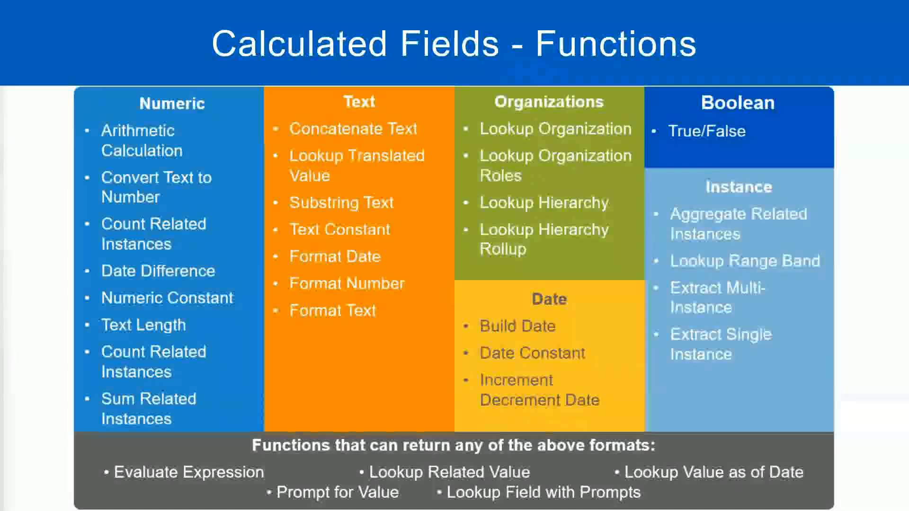
Switch to the Notepad++ notes and check the 16 - 30 years range defined for the Senior band.
{"action": "key", "text": "alt+Tab"}
{"action": "left_click", "coordinate": [233, 167]}
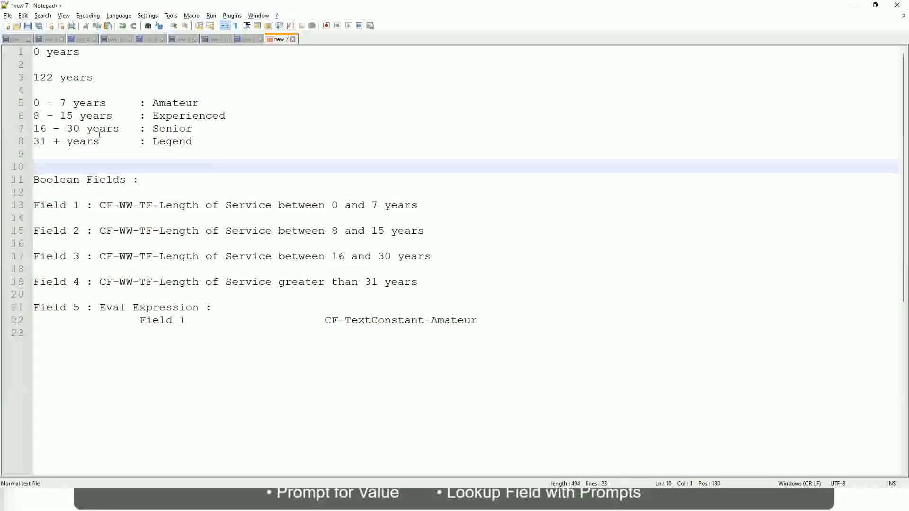
{"action": "left_click", "coordinate": [162, 125]}
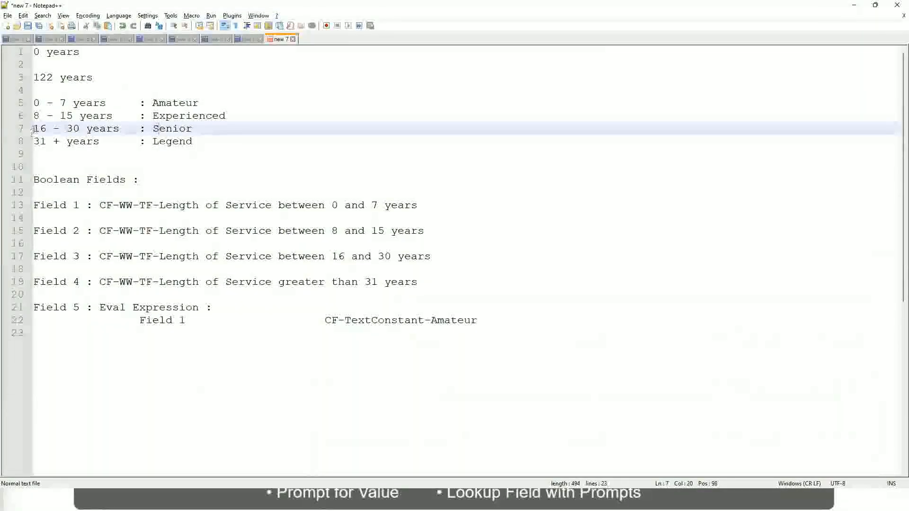
{"action": "left_click_drag", "start_coordinate": [33, 129], "coordinate": [87, 129]}
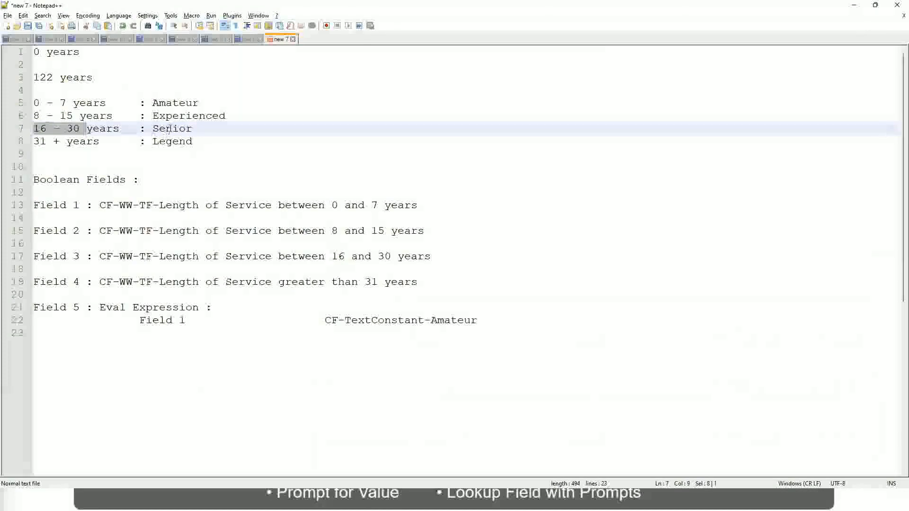
{"action": "double_click", "coordinate": [169, 128]}
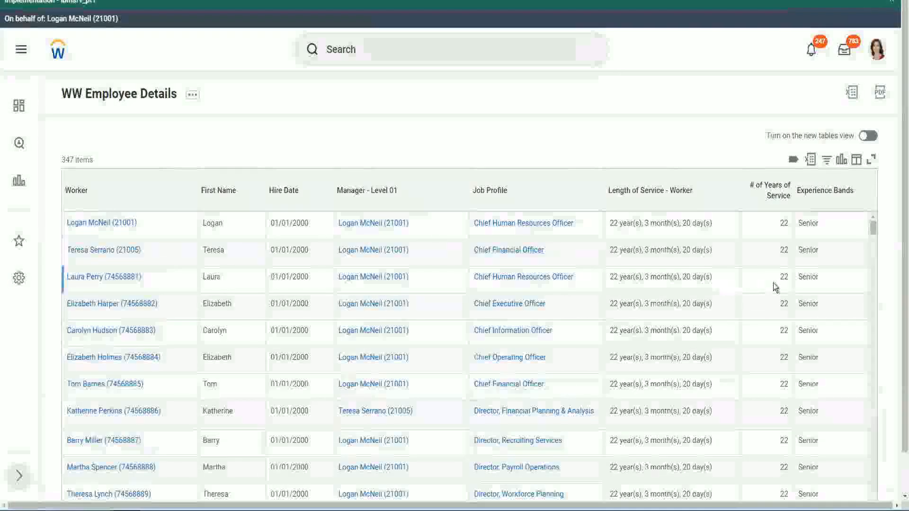
Return to the Workday report and compare years of service with experience bands across the worker rows.
{"action": "scroll", "coordinate": [775, 287], "scroll_direction": "down", "scroll_amount": 3}
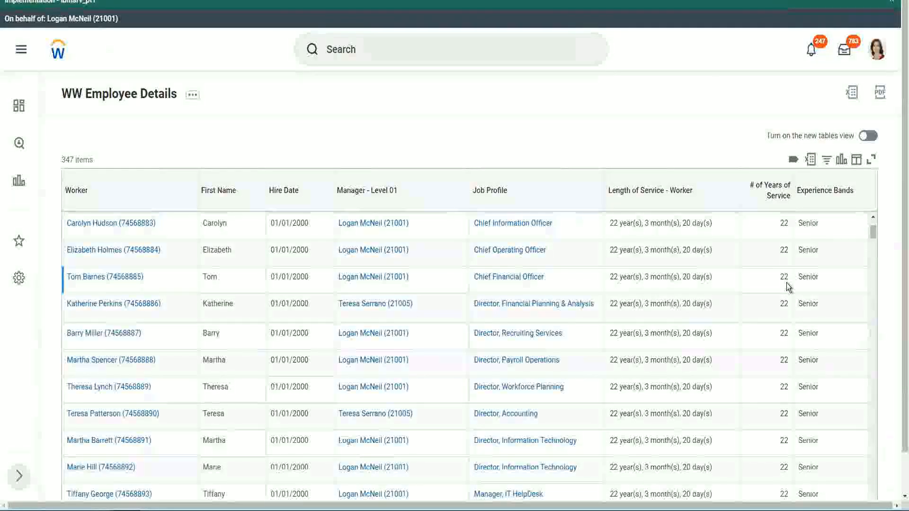
{"action": "scroll", "coordinate": [788, 287], "scroll_direction": "down", "scroll_amount": 10}
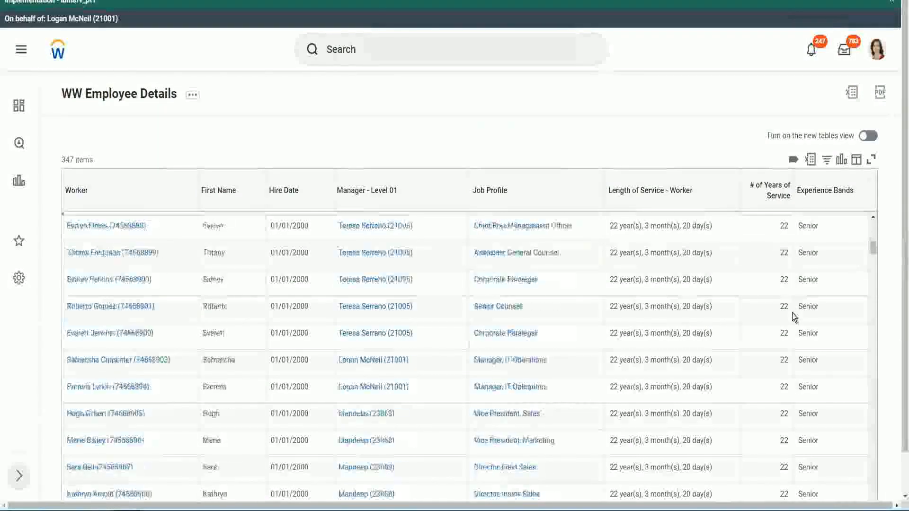
{"action": "scroll", "coordinate": [791, 313], "scroll_direction": "down", "scroll_amount": 3}
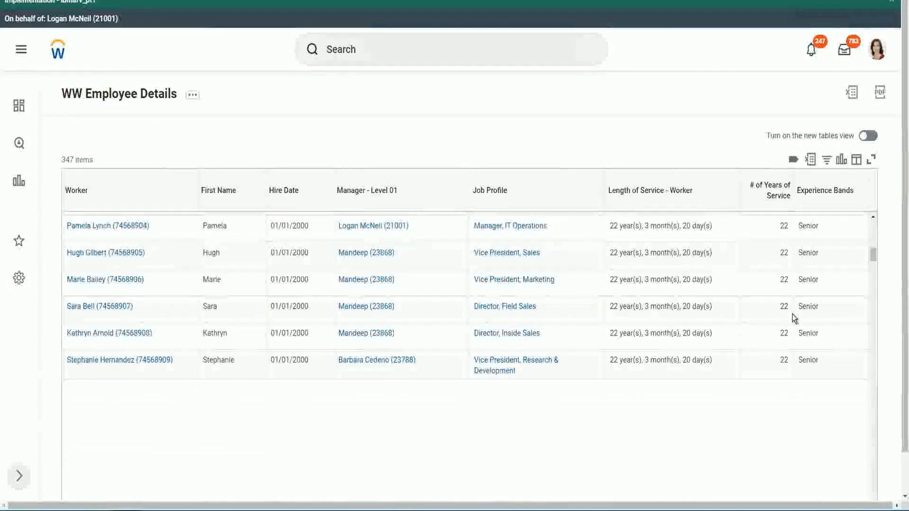
{"action": "scroll", "coordinate": [806, 326], "scroll_direction": "down", "scroll_amount": 1}
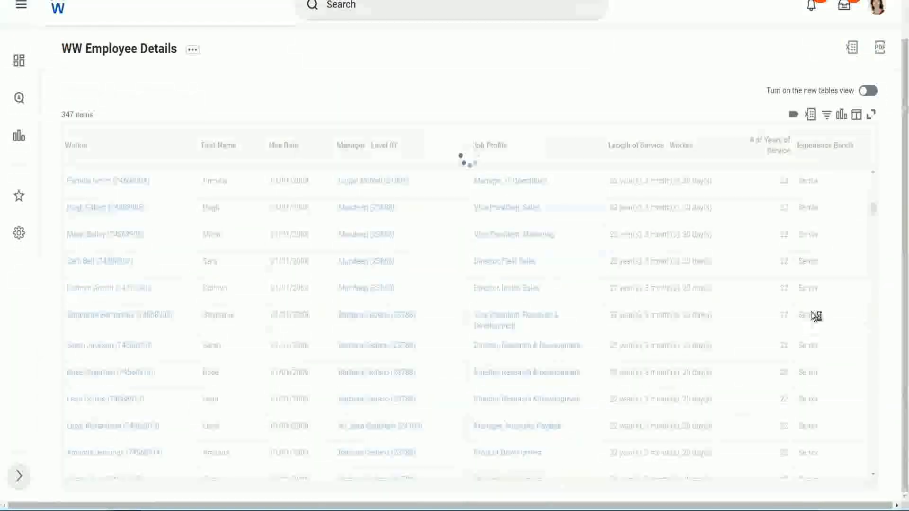
{"action": "scroll", "coordinate": [842, 268], "scroll_direction": "down", "scroll_amount": 4}
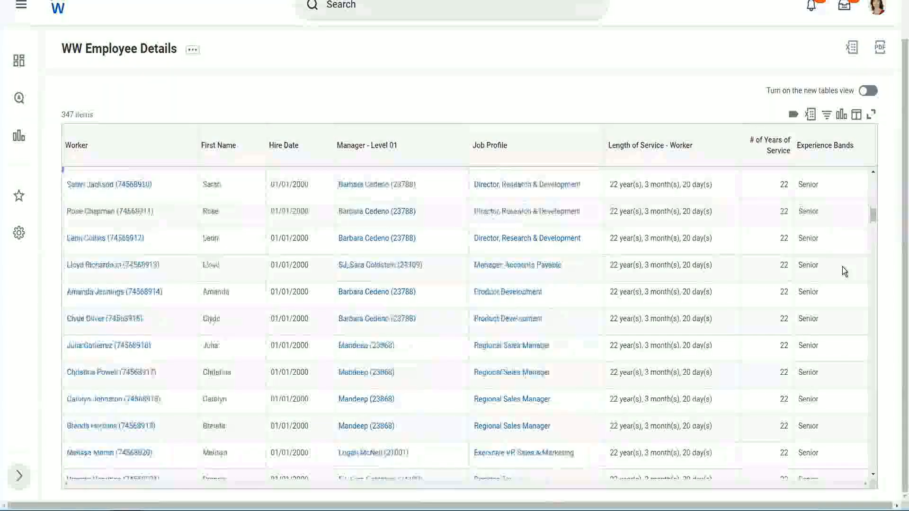
{"action": "scroll", "coordinate": [842, 270], "scroll_direction": "down", "scroll_amount": 3}
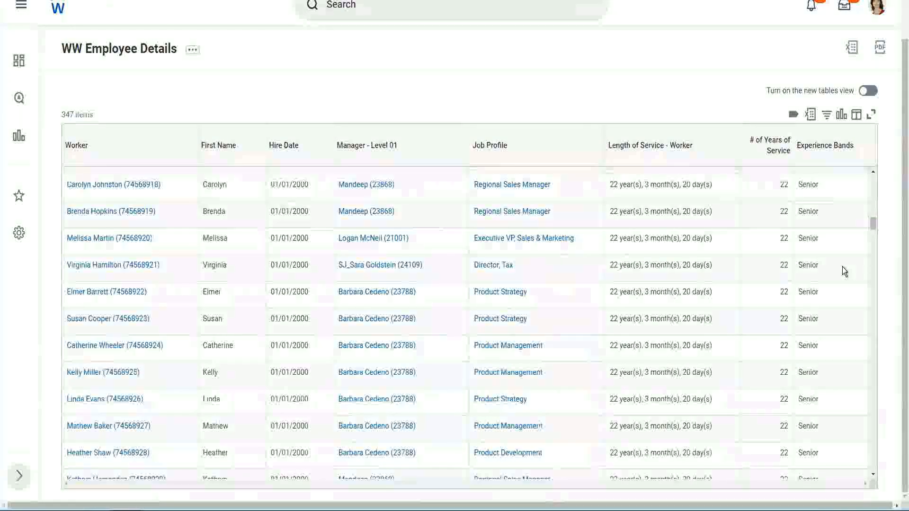
{"action": "scroll", "coordinate": [842, 266], "scroll_direction": "down", "scroll_amount": 8}
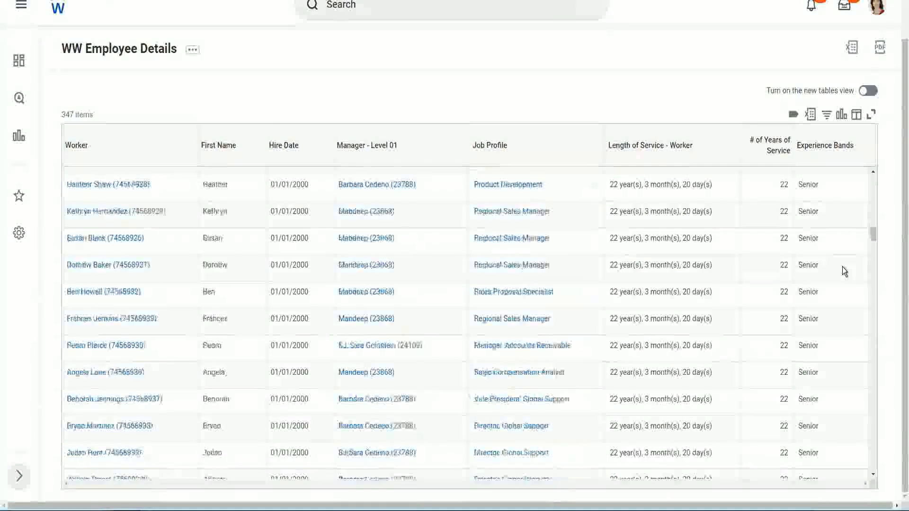
Filter the Experience Bands column to rows containing Amateur.
{"action": "left_click", "coordinate": [831, 155]}
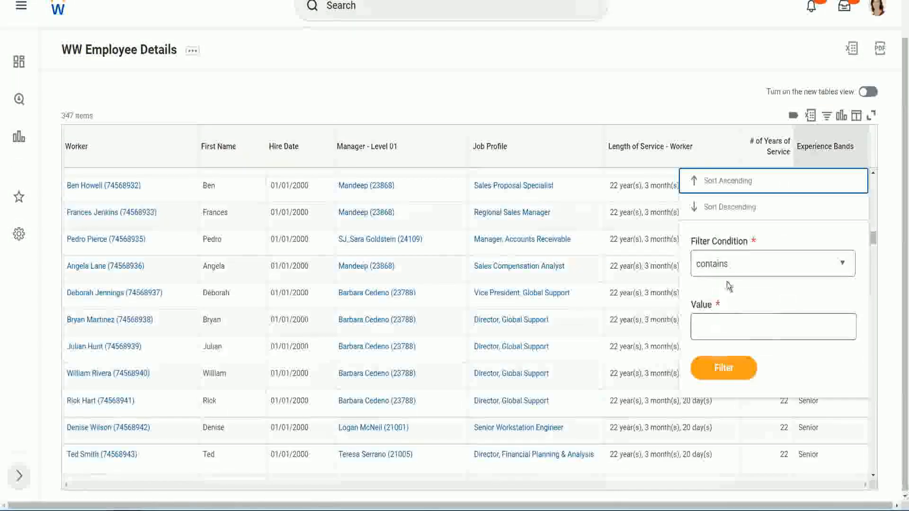
{"action": "left_click", "coordinate": [721, 318]}
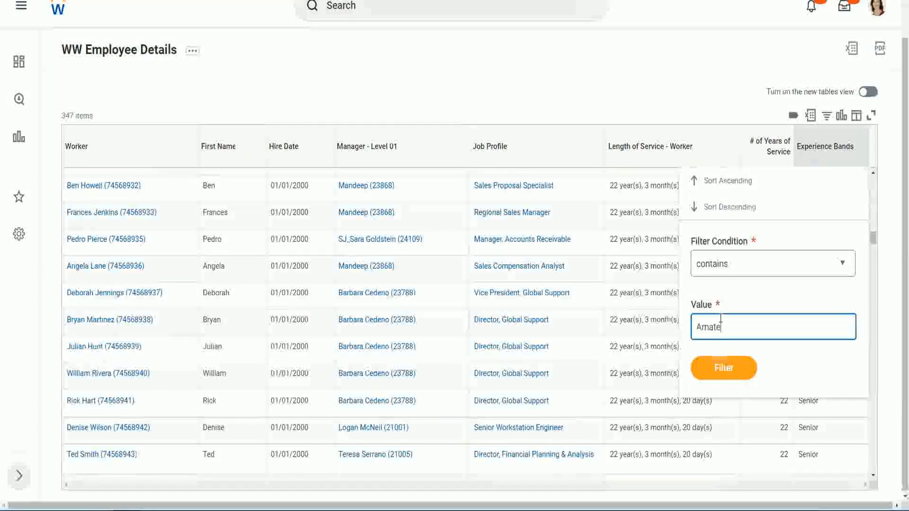
{"action": "type", "text": "Amateur"}
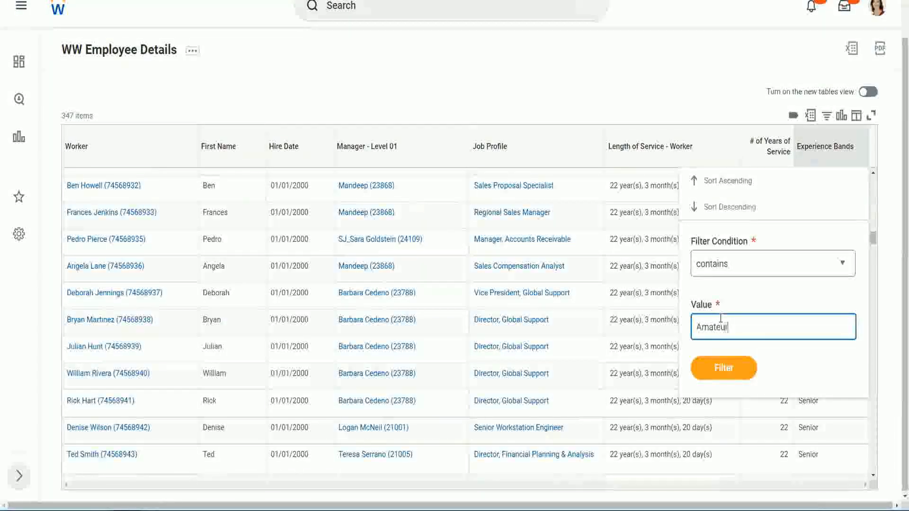
{"action": "left_click", "coordinate": [717, 374]}
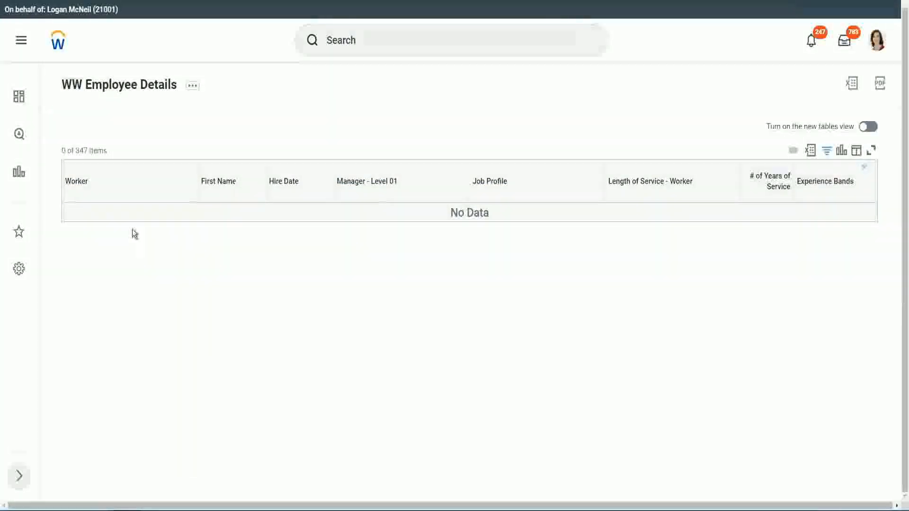
Filter the Experience Bands column for Legend and check the listed workers' hire dates and years of service.
{"action": "left_click", "coordinate": [824, 182]}
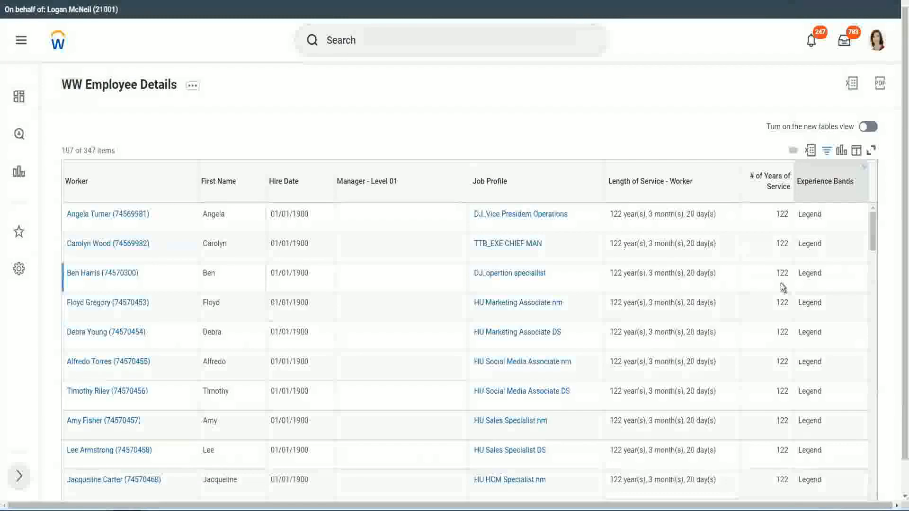
{"action": "scroll", "coordinate": [780, 283], "scroll_direction": "down", "scroll_amount": 10}
{"action": "scroll", "coordinate": [780, 283], "scroll_direction": "down", "scroll_amount": 5}
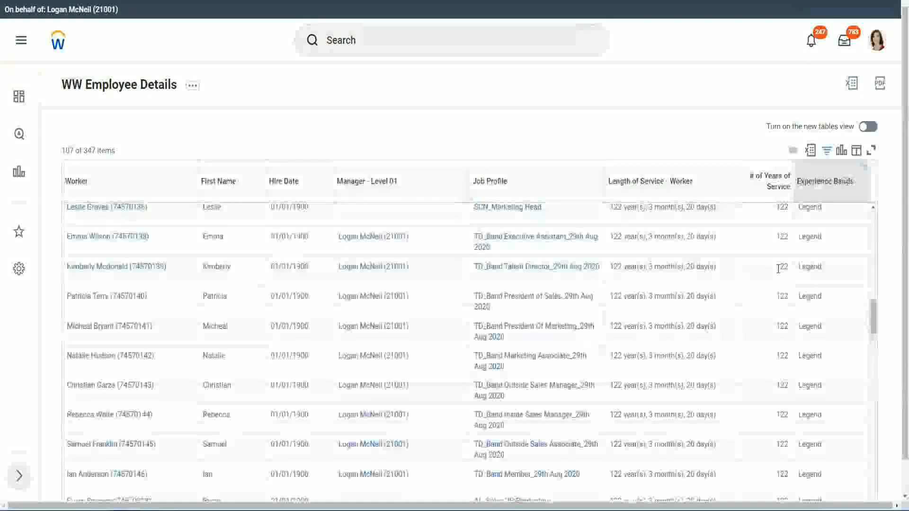
{"action": "scroll", "coordinate": [780, 272], "scroll_direction": "down", "scroll_amount": 10}
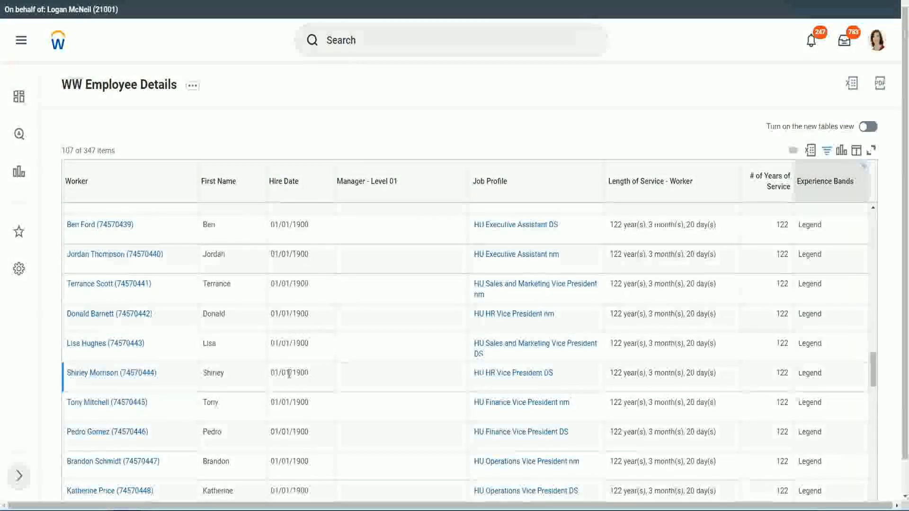
{"action": "double_click", "coordinate": [298, 372]}
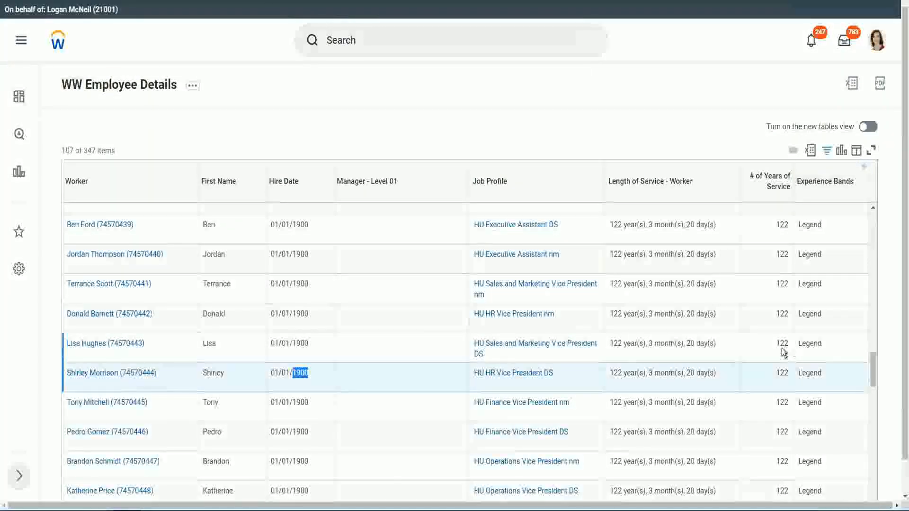
{"action": "scroll", "coordinate": [777, 353], "scroll_direction": "down", "scroll_amount": 1}
{"action": "scroll", "coordinate": [772, 355], "scroll_direction": "down", "scroll_amount": 3}
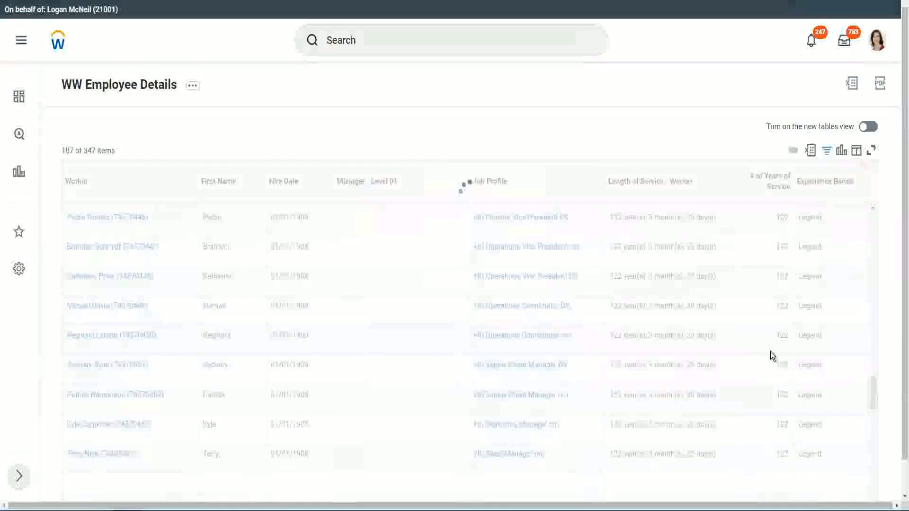
Review the remaining Legend rows through the end of the list, comparing their years of service with the band.
{"action": "scroll", "coordinate": [770, 351], "scroll_direction": "down", "scroll_amount": 3}
{"action": "scroll", "coordinate": [771, 351], "scroll_direction": "down", "scroll_amount": 10}
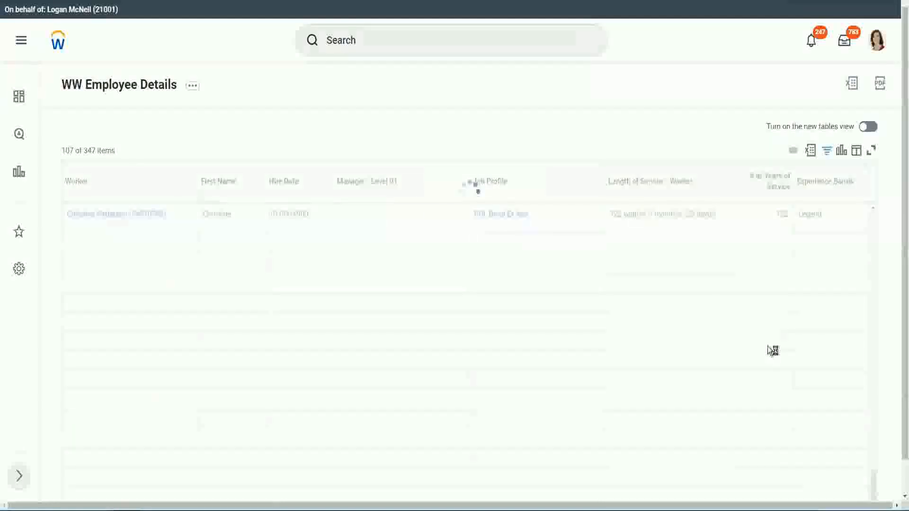
{"action": "scroll", "coordinate": [760, 316], "scroll_direction": "down", "scroll_amount": 5}
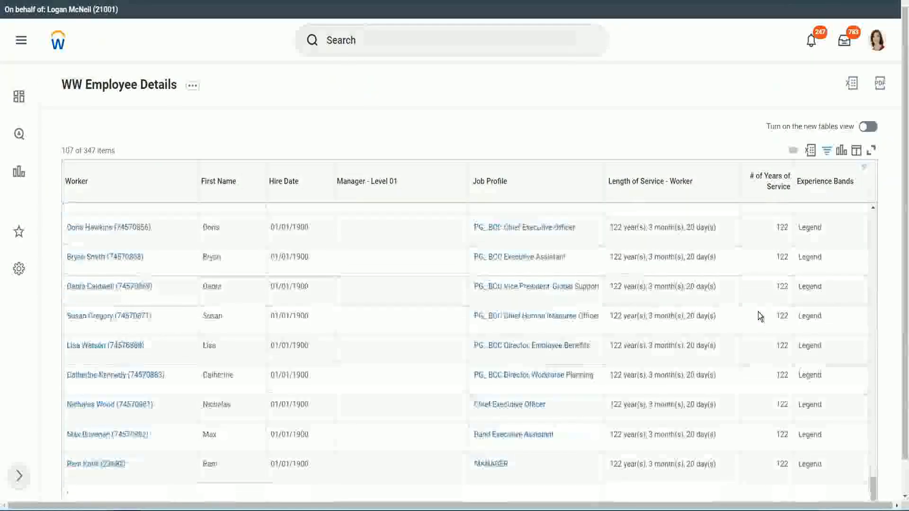
{"action": "left_click", "coordinate": [776, 467]}
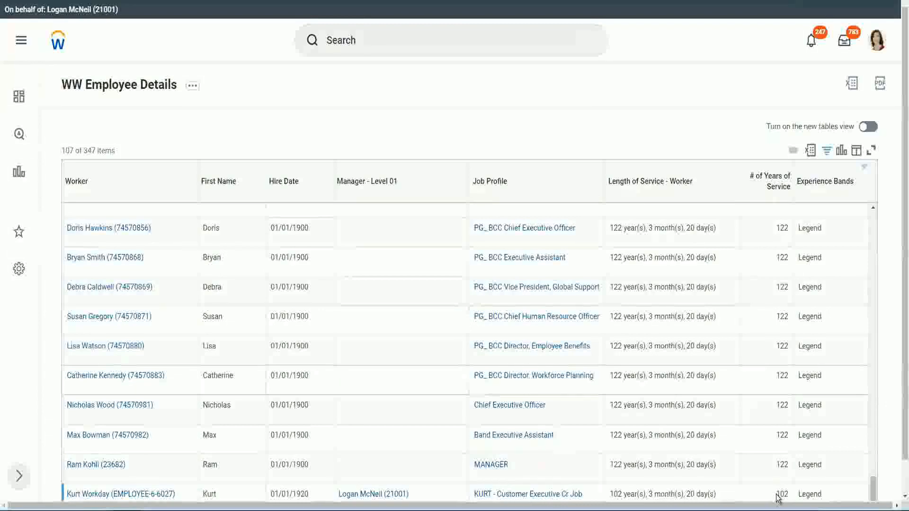
{"action": "double_click", "coordinate": [779, 493]}
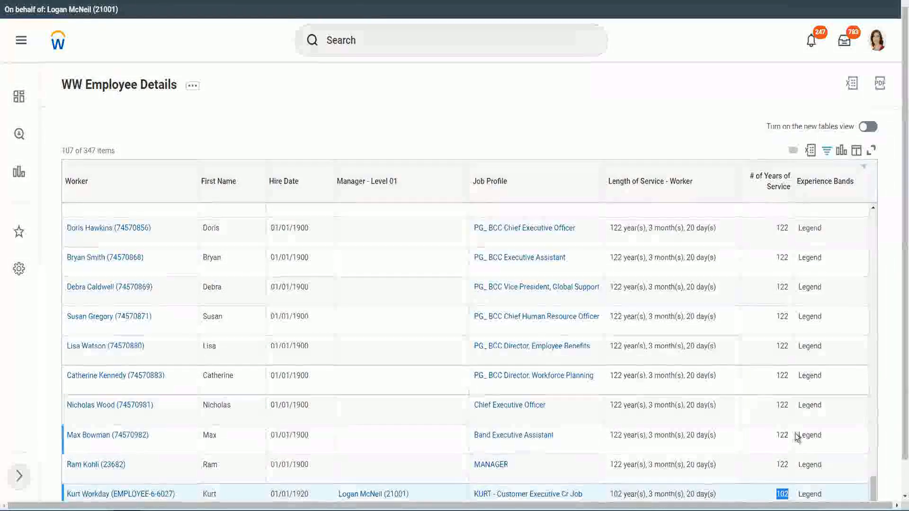
{"action": "left_click_drag", "start_coordinate": [781, 404], "coordinate": [789, 405]}
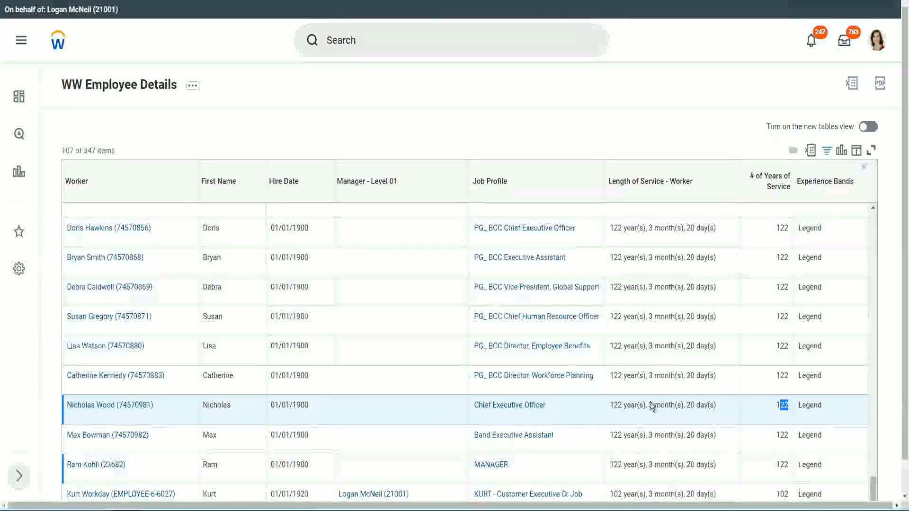
{"action": "left_click", "coordinate": [763, 377]}
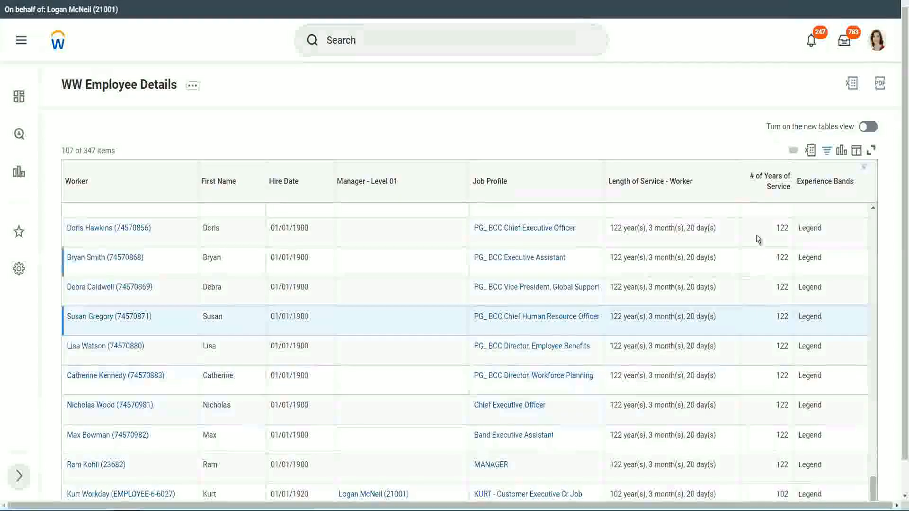
Change the Experience Bands column filter to rows containing Experienced.
{"action": "left_click", "coordinate": [831, 186]}
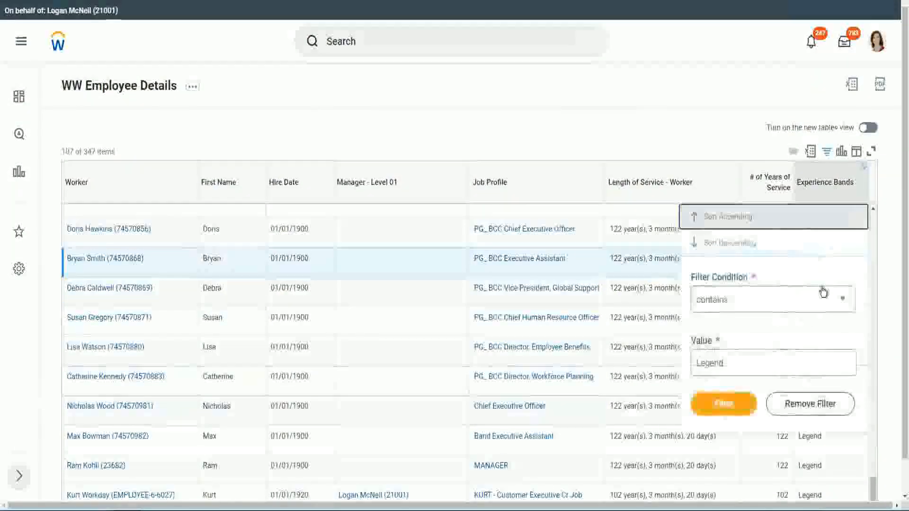
{"action": "left_click", "coordinate": [744, 363]}
{"action": "double_click", "coordinate": [718, 350]}
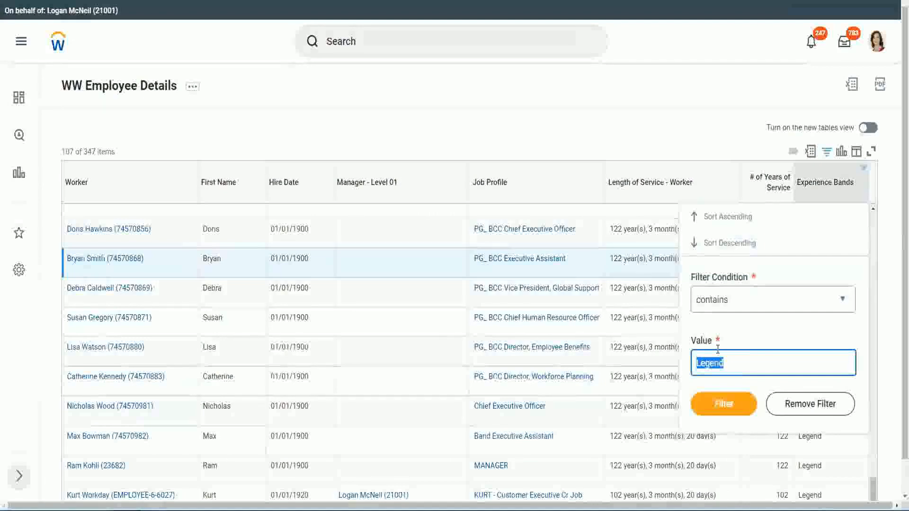
{"action": "type", "text": "Ex"}
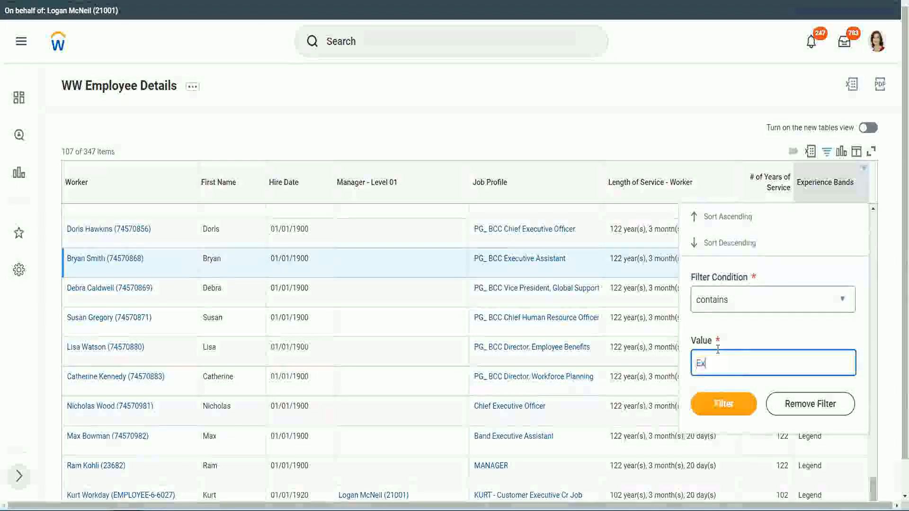
{"action": "type", "text": "per"}
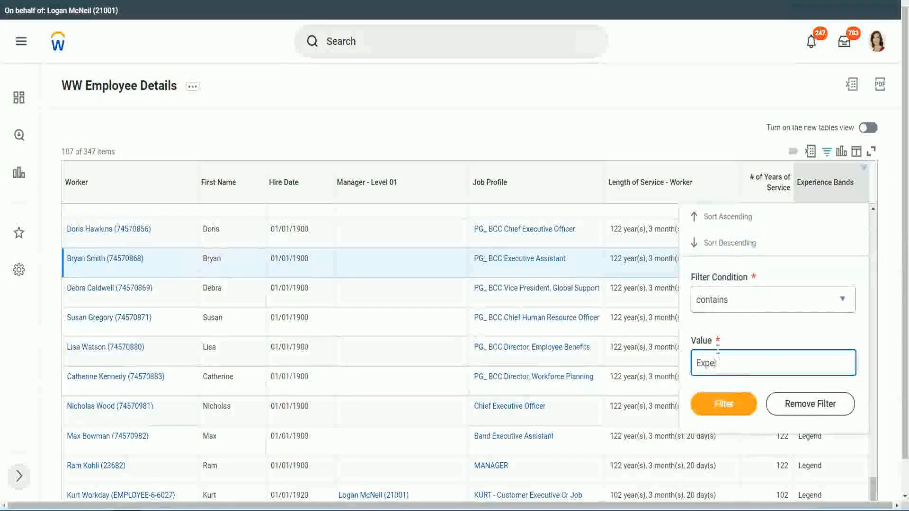
{"action": "type", "text": "ienced"}
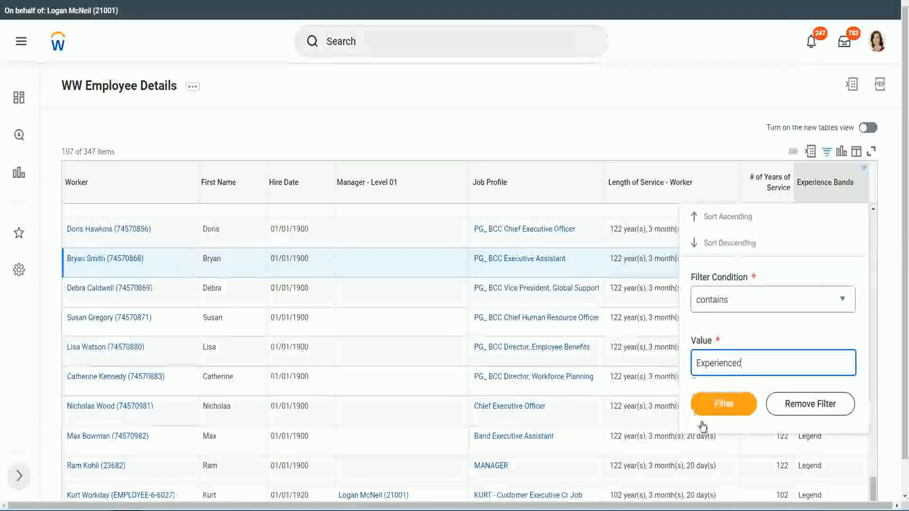
{"action": "left_click", "coordinate": [727, 404]}
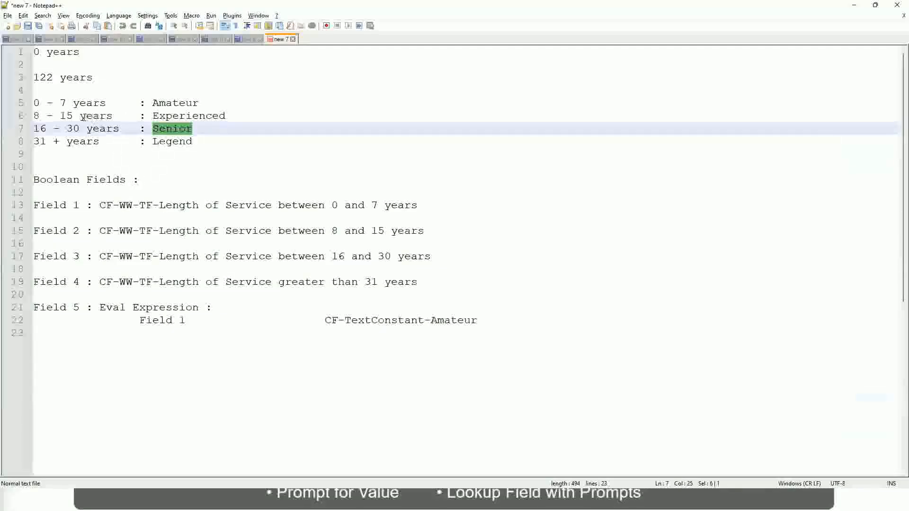
Switch to the Notepad++ notes and check the year range defined for the Experienced band.
{"action": "left_click", "coordinate": [49, 116]}
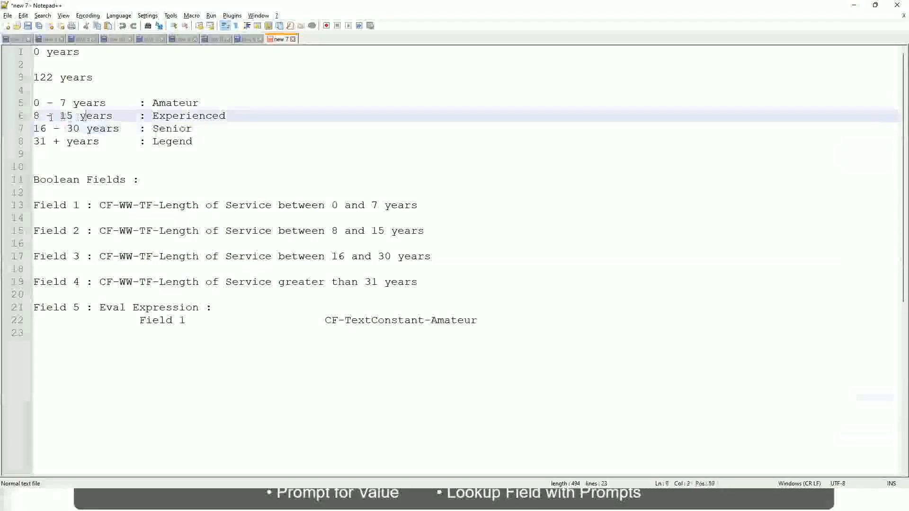
{"action": "left_click_drag", "start_coordinate": [40, 116], "coordinate": [69, 117]}
{"action": "left_click", "coordinate": [76, 116]}
{"action": "left_click", "coordinate": [106, 116]}
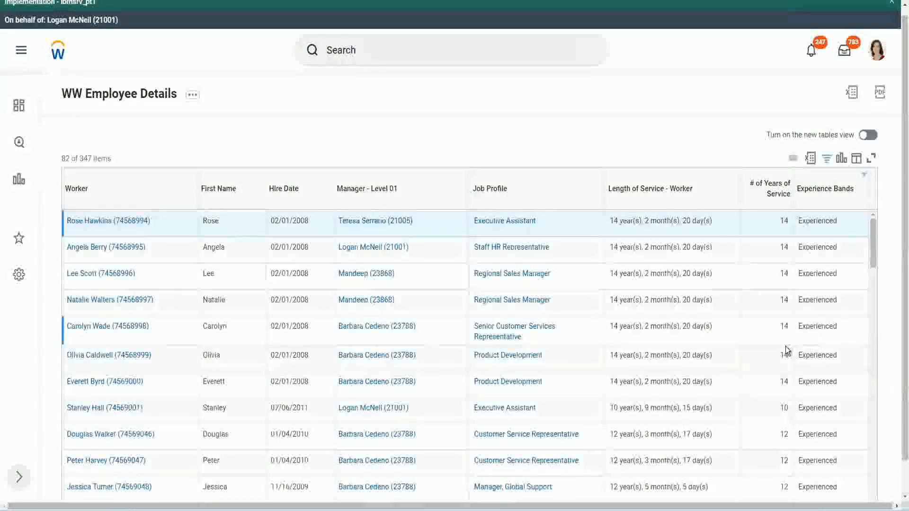
Return to the Workday report and check the years of service of the Experienced rows against the band's range.
{"action": "scroll", "coordinate": [786, 349], "scroll_direction": "down", "scroll_amount": 3}
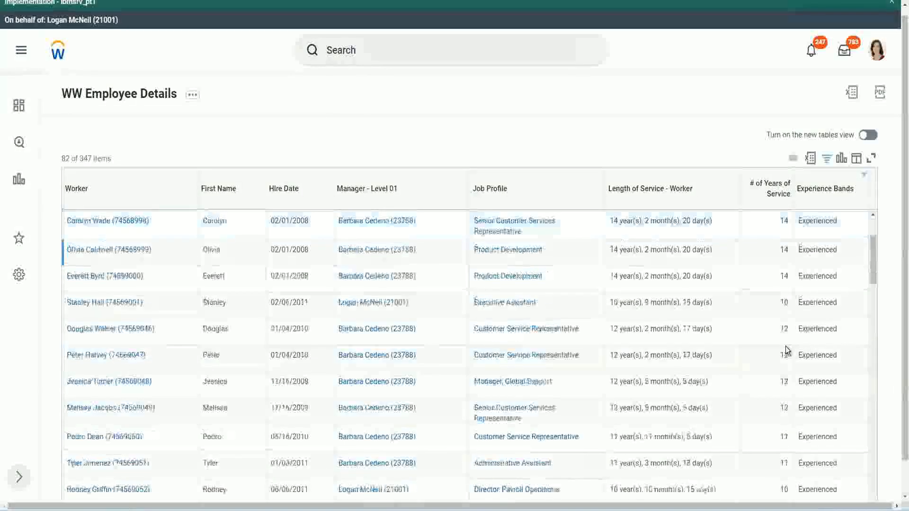
{"action": "scroll", "coordinate": [786, 349], "scroll_direction": "down", "scroll_amount": 3}
{"action": "left_click_drag", "start_coordinate": [779, 249], "coordinate": [803, 258]}
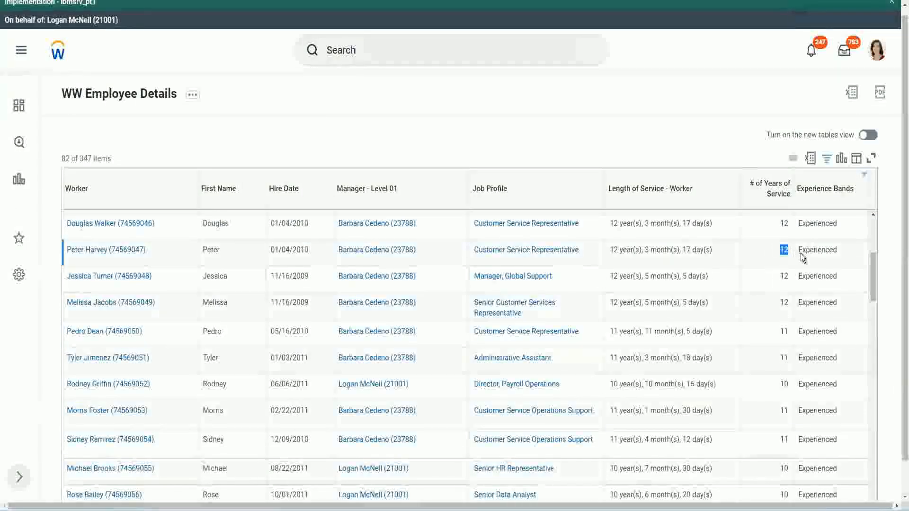
{"action": "double_click", "coordinate": [807, 250]}
{"action": "scroll", "coordinate": [781, 351], "scroll_direction": "down", "scroll_amount": 3}
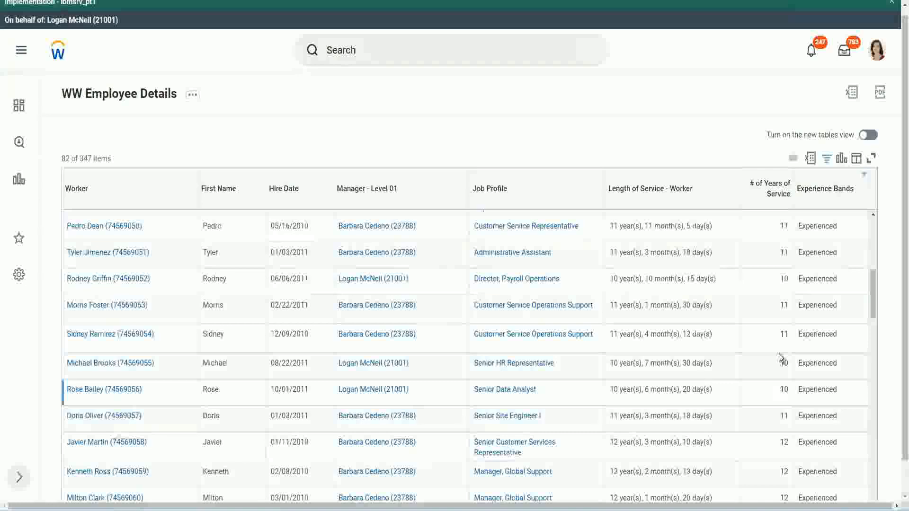
{"action": "left_click", "coordinate": [784, 334]}
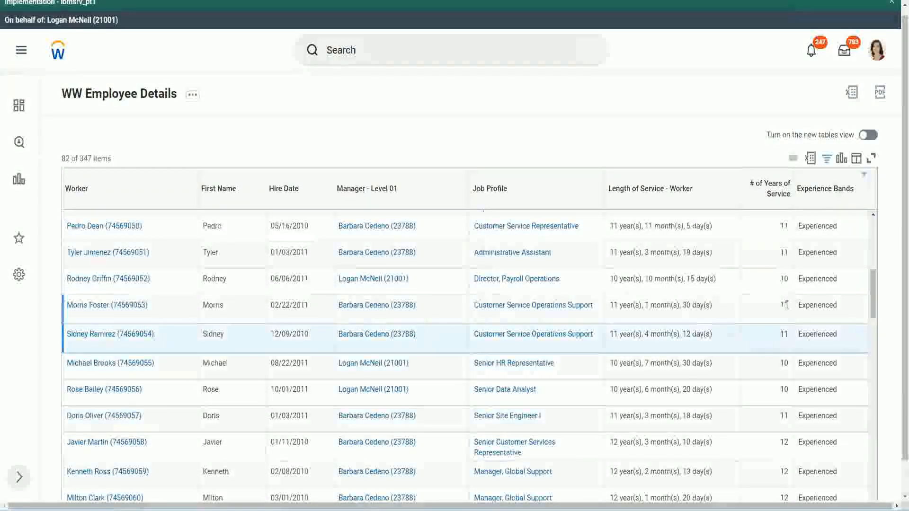
{"action": "left_click", "coordinate": [807, 305]}
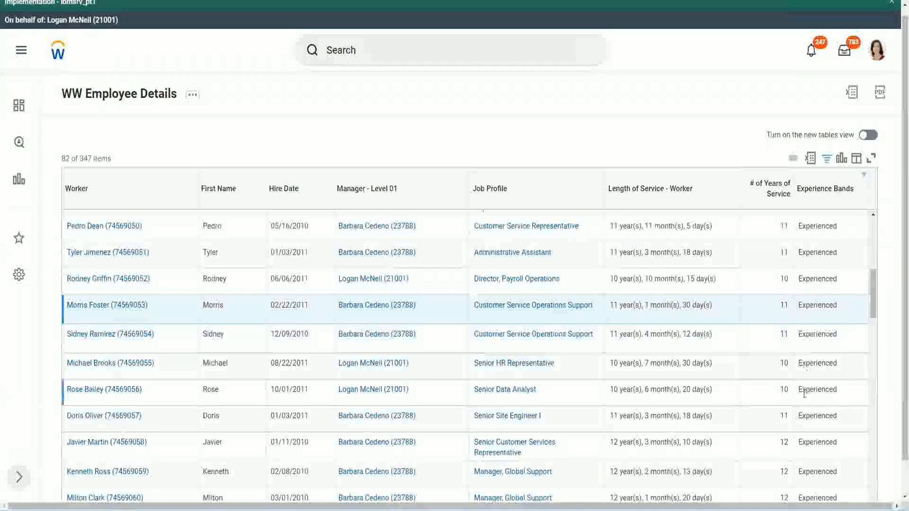
{"action": "scroll", "coordinate": [804, 393], "scroll_direction": "down", "scroll_amount": 10}
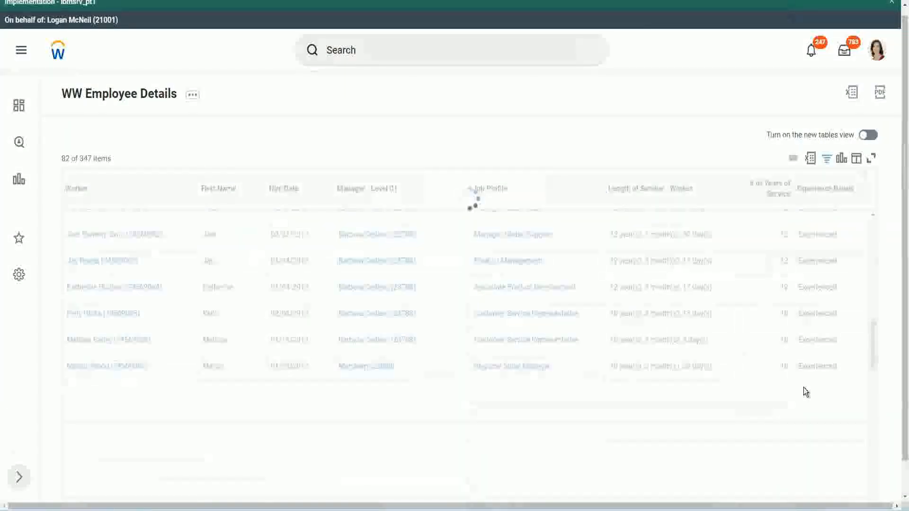